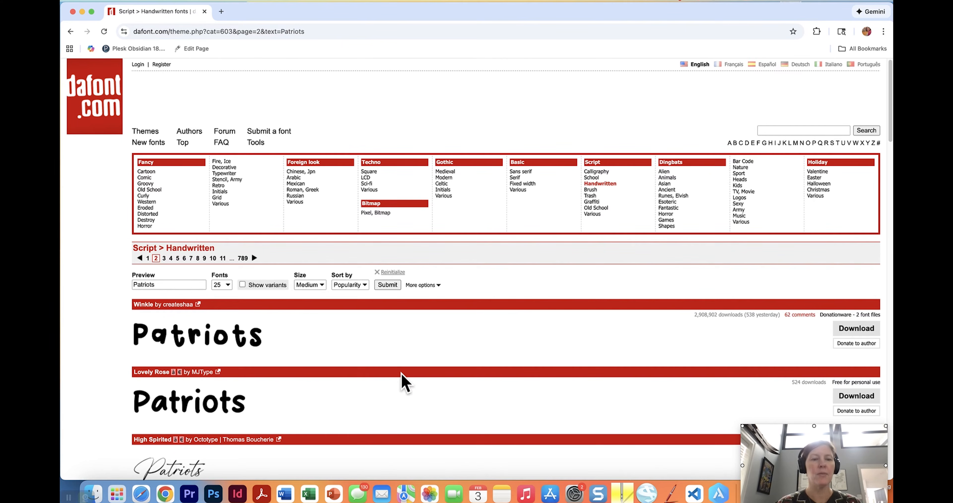
Browse the handwritten fonts previewed with the word Patriots and download the Candy Cane font.
scroll(414, 403, down, 9)
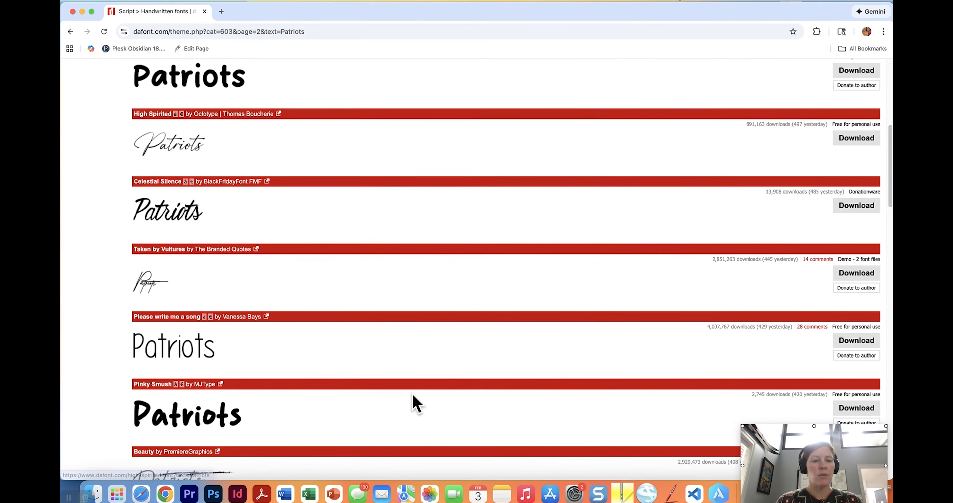
scroll(415, 403, down, 10)
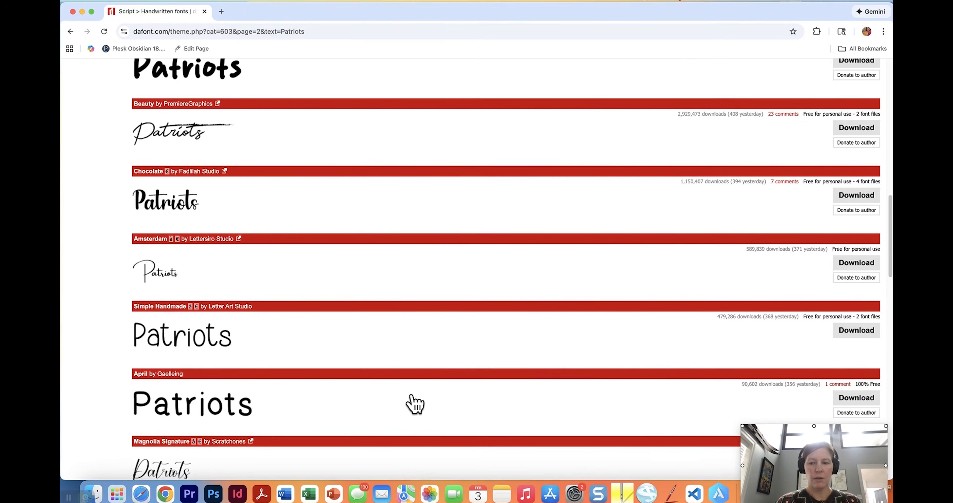
scroll(414, 403, down, 9)
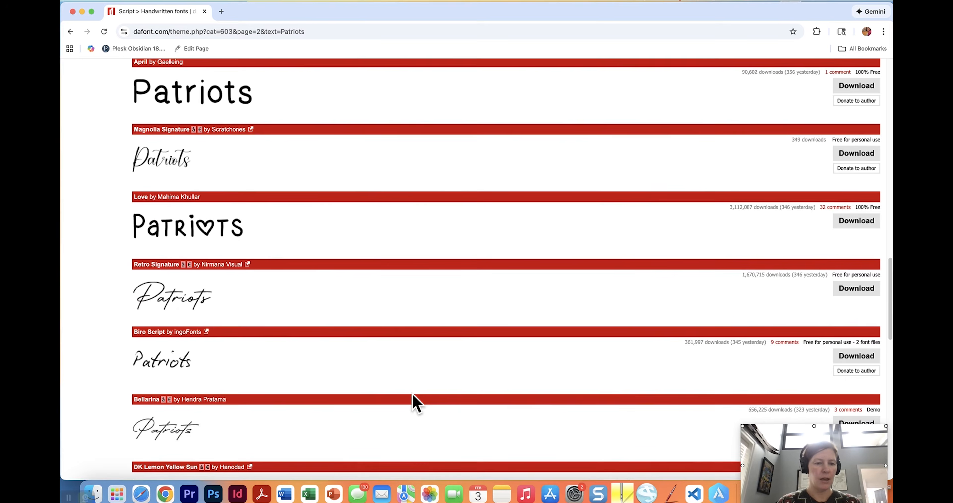
scroll(412, 400, down, 6)
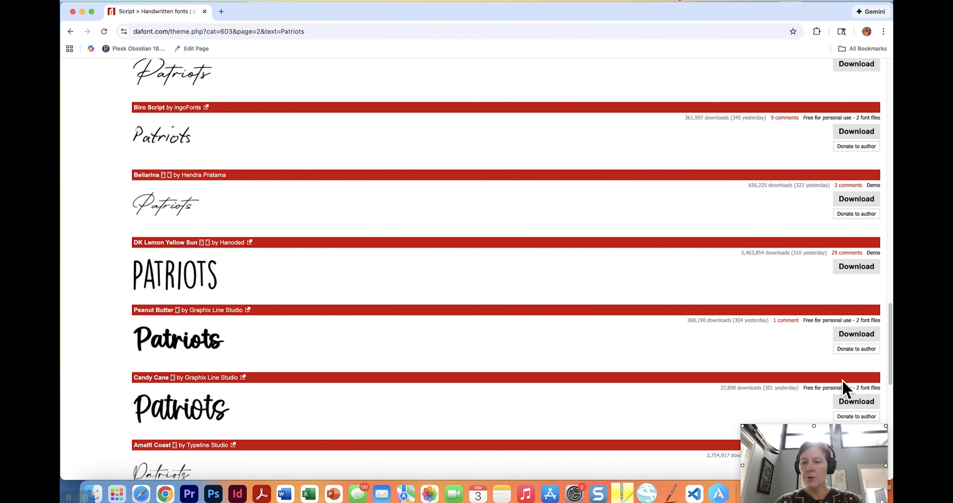
click(855, 408)
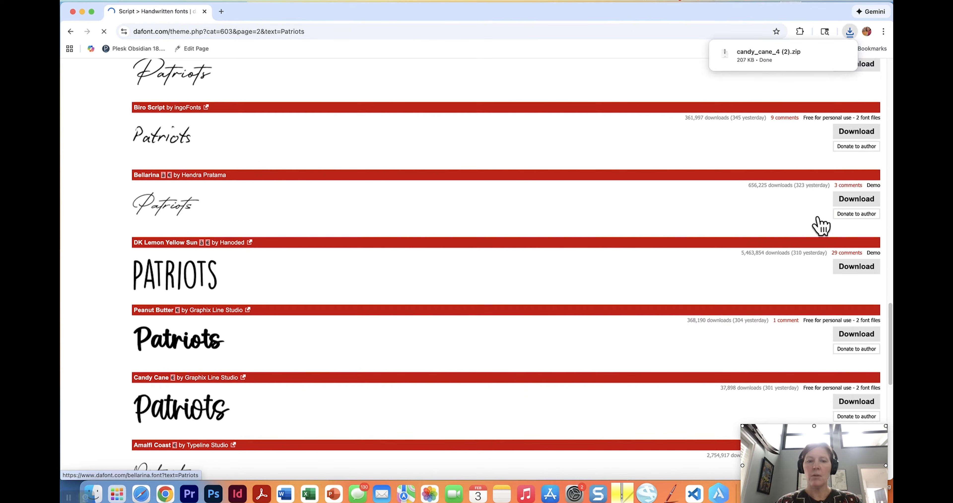
Unpack the downloaded candy_cane_4 (2).zip and install Candy Cane.ttf, replacing the installed copy.
click(768, 55)
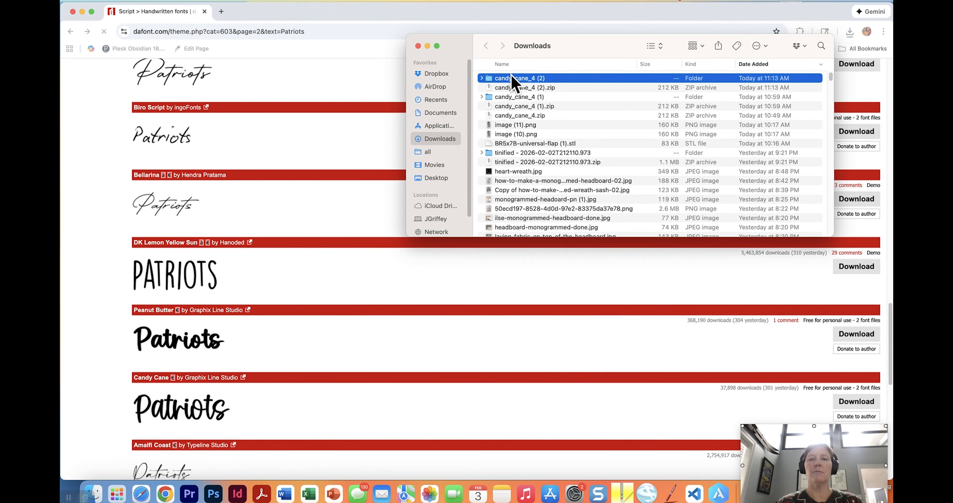
double_click(512, 78)
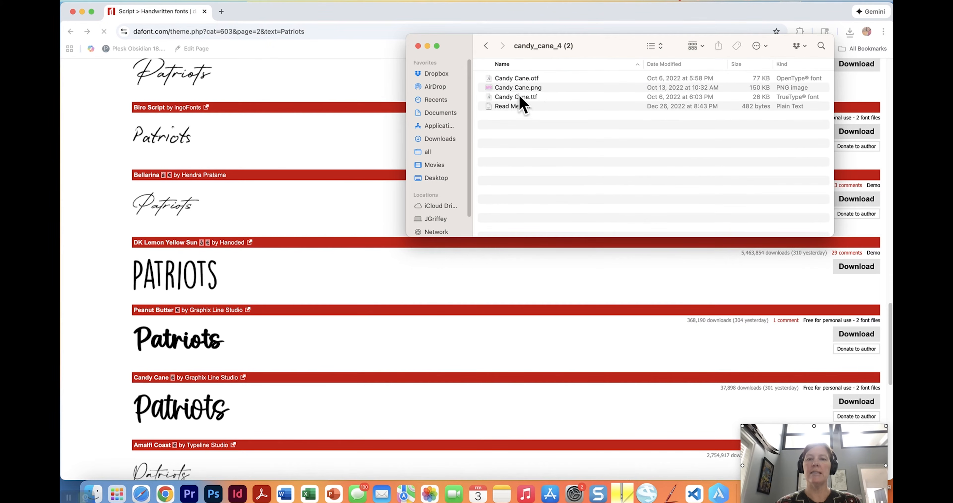
double_click(503, 97)
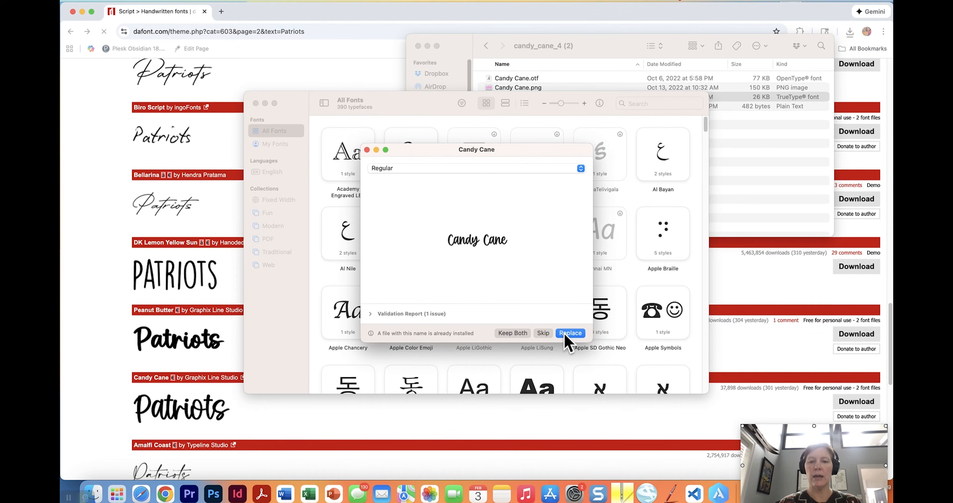
click(570, 334)
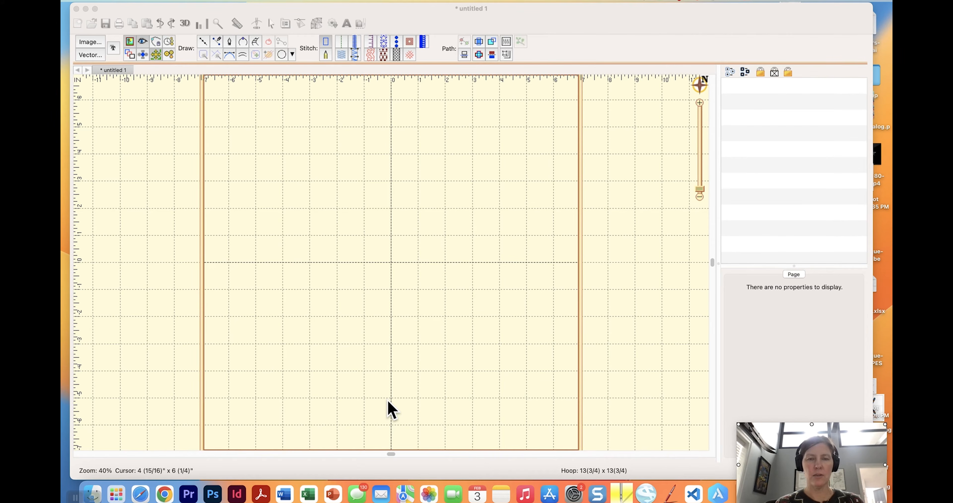
Switch to the embroidery design program, start a TrueType text object, and set its typeface to Candy Cane.
click(380, 334)
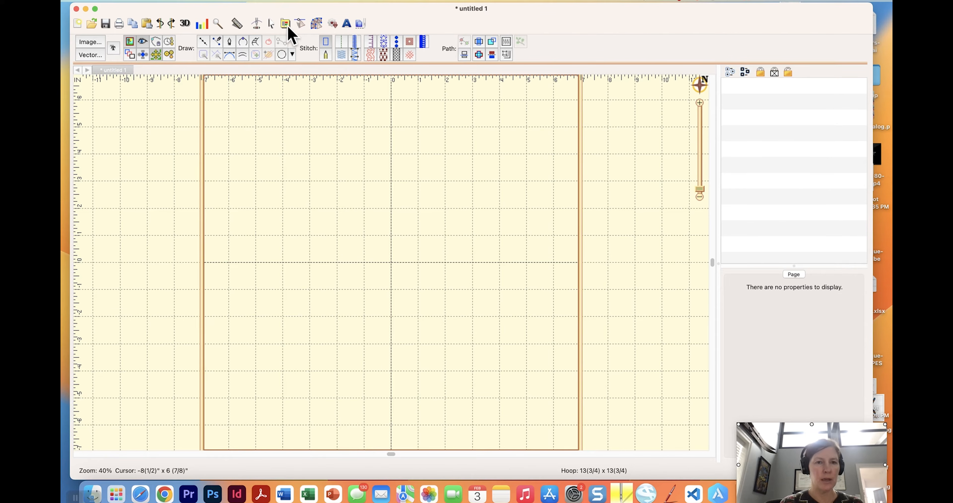
click(317, 24)
click(317, 24)
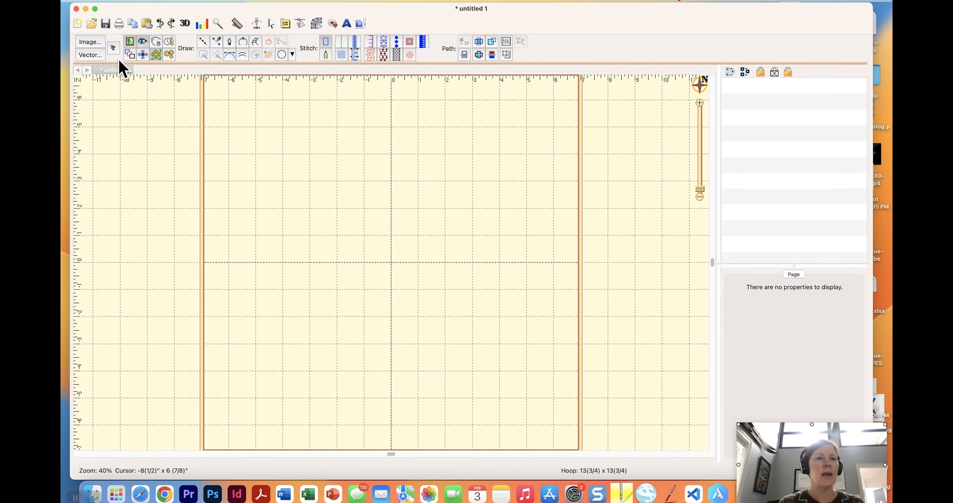
click(113, 48)
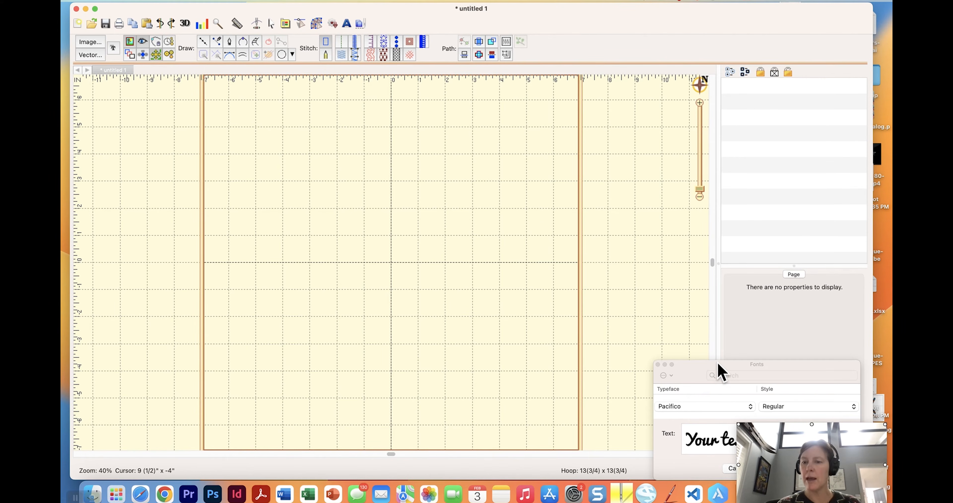
drag(683, 369, 619, 254)
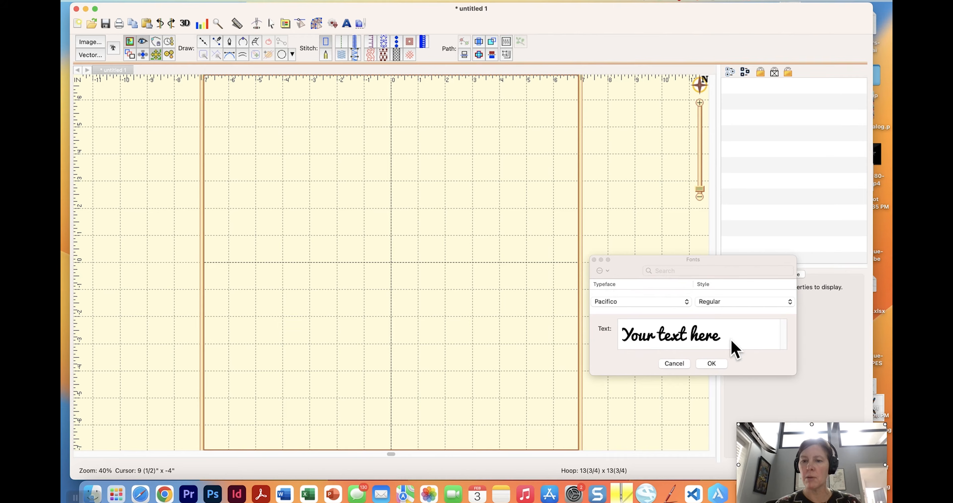
click(679, 302)
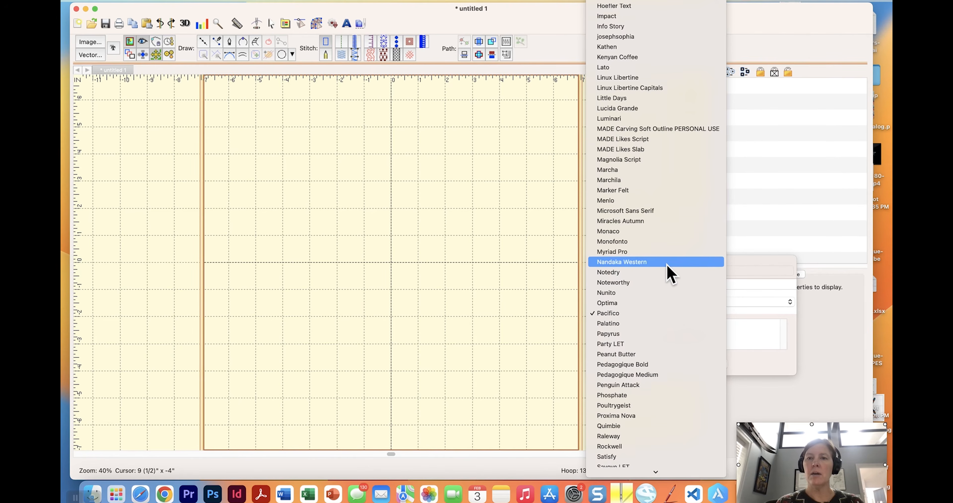
scroll(670, 272, up, 10)
scroll(671, 136, up, 5)
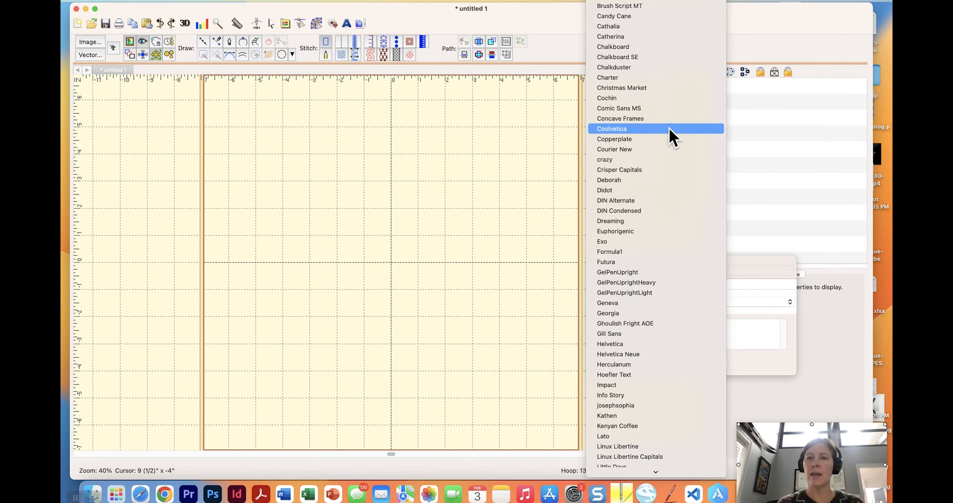
click(630, 74)
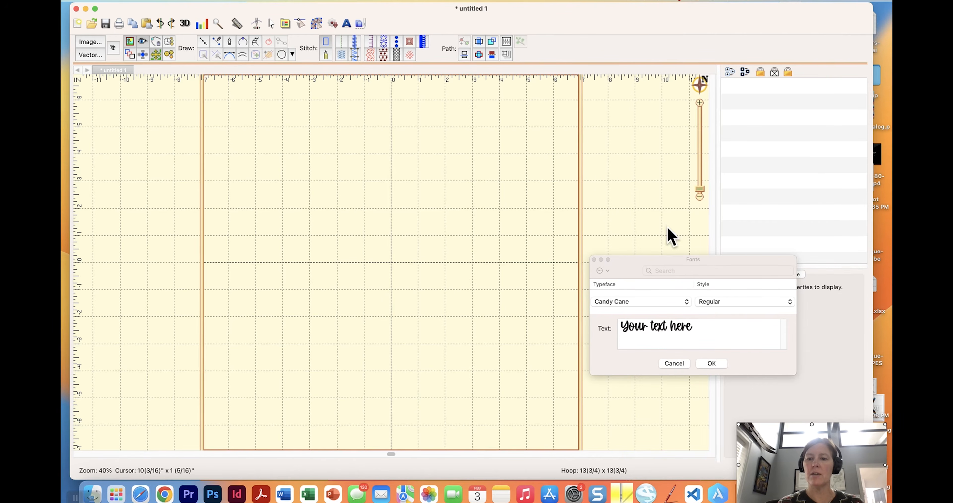
Replace the placeholder text with Patriots and create the lettering on the design page.
click(664, 325)
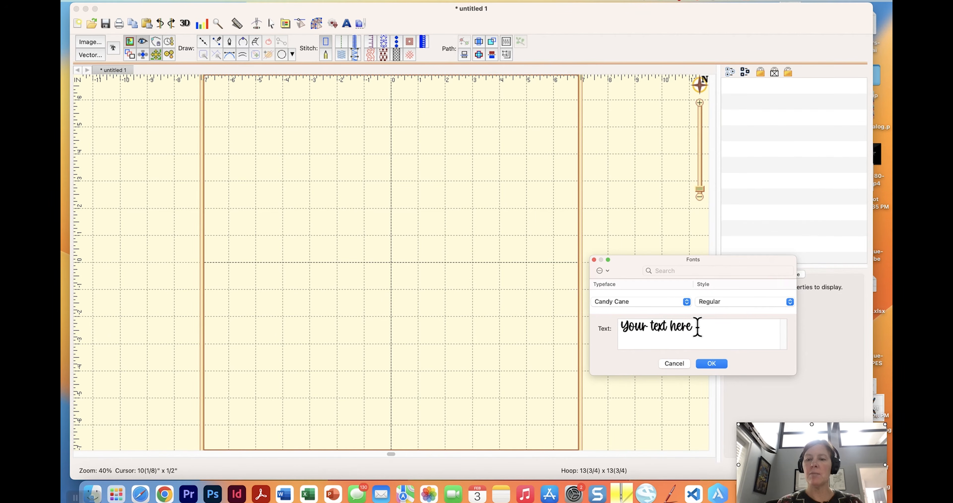
drag(697, 326, 629, 327)
text(Patriots)
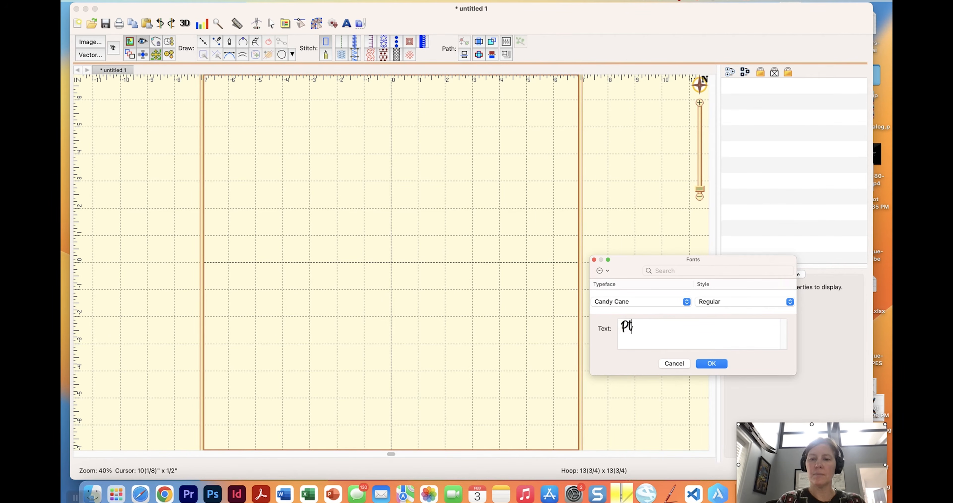
click(711, 364)
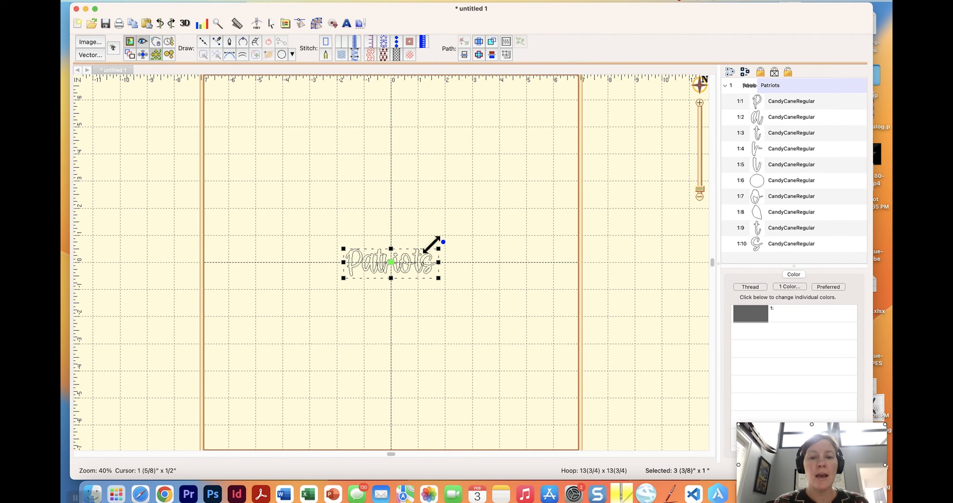
Enlarge the Patriots lettering and stretch it vertically to about 6 7/8" wide by 2 15/16" high.
drag(457, 224, 577, 136)
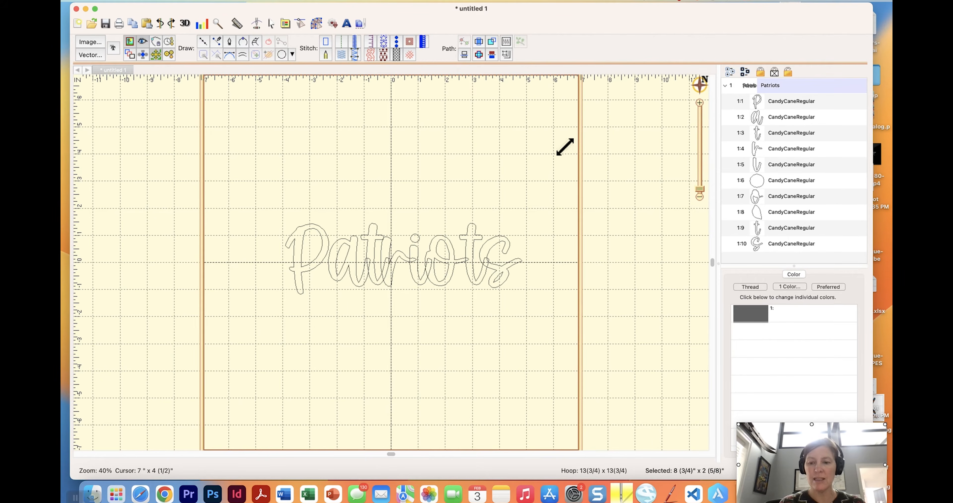
drag(565, 147, 527, 178)
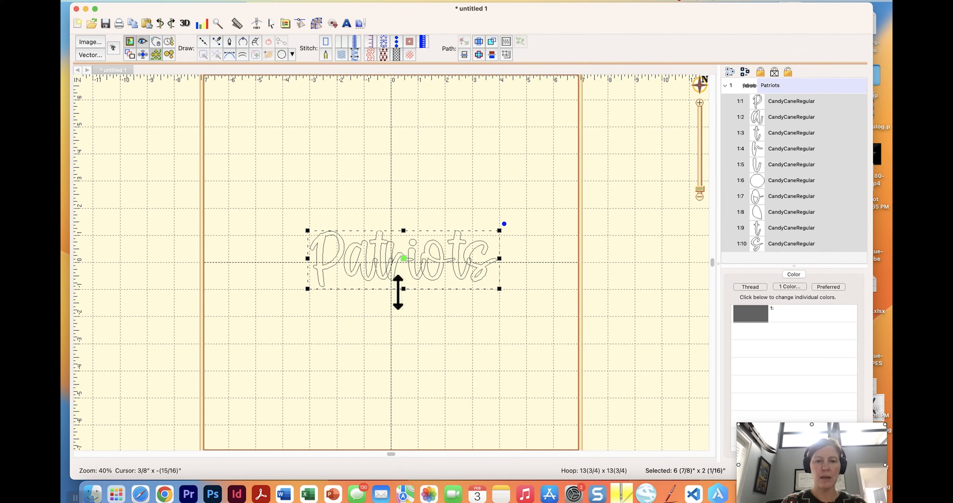
drag(403, 288, 397, 314)
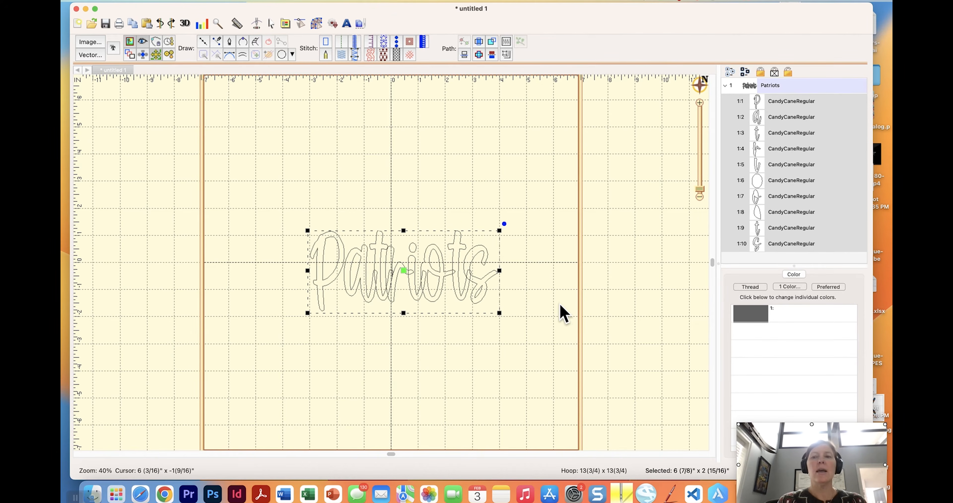
Union the outlines of the letter a and the first t in the Patriots lettering.
click(699, 103)
click(699, 103)
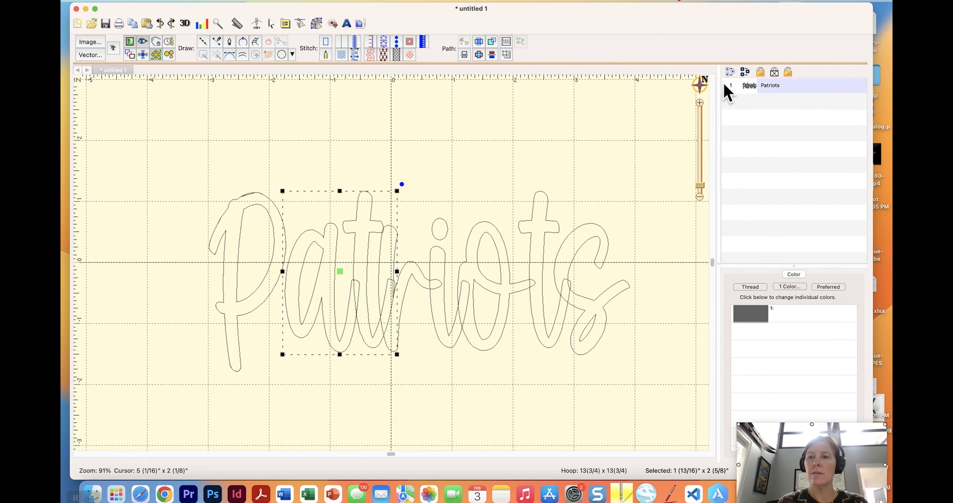
click(724, 85)
click(379, 150)
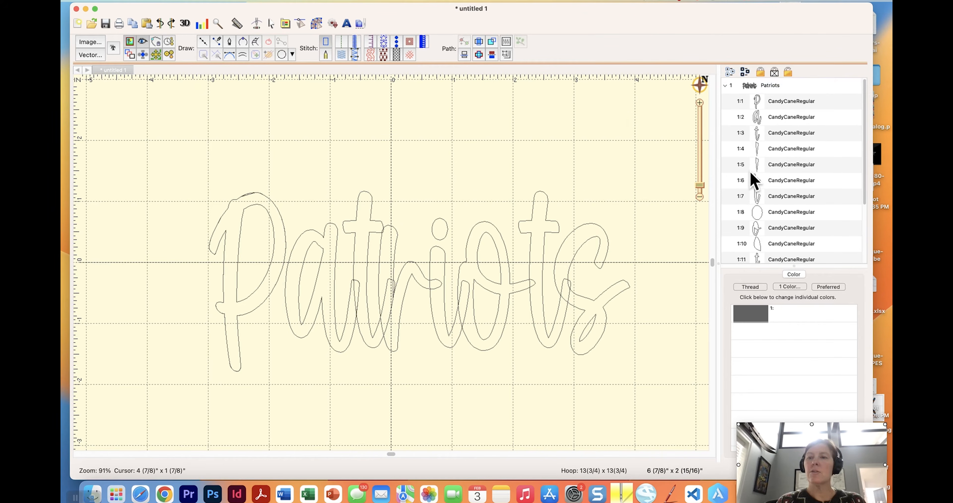
click(754, 122)
shift+click(753, 132)
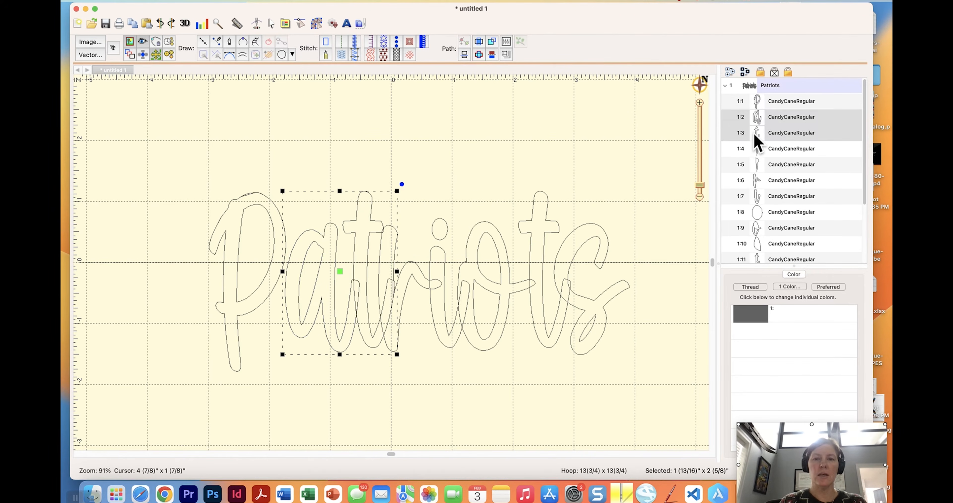
click(477, 56)
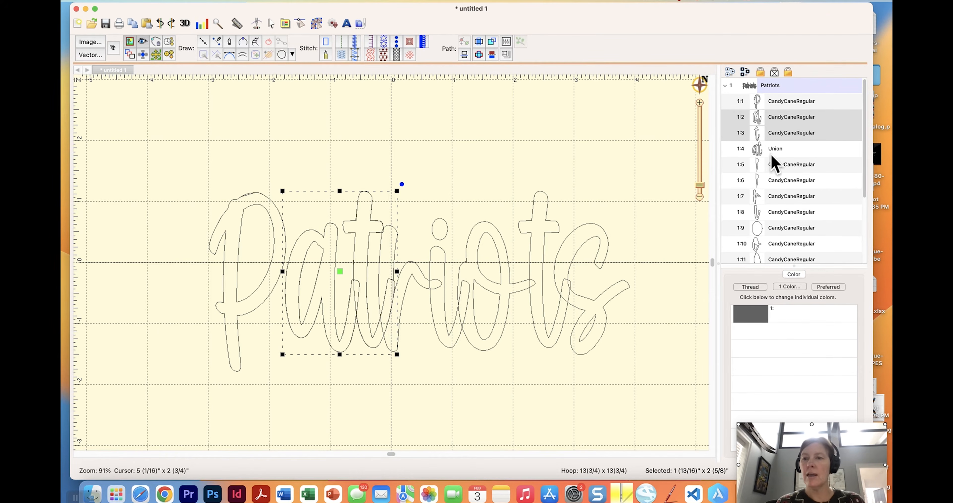
Delete the original separate a and t outlines, keeping their union.
click(762, 148)
click(761, 120)
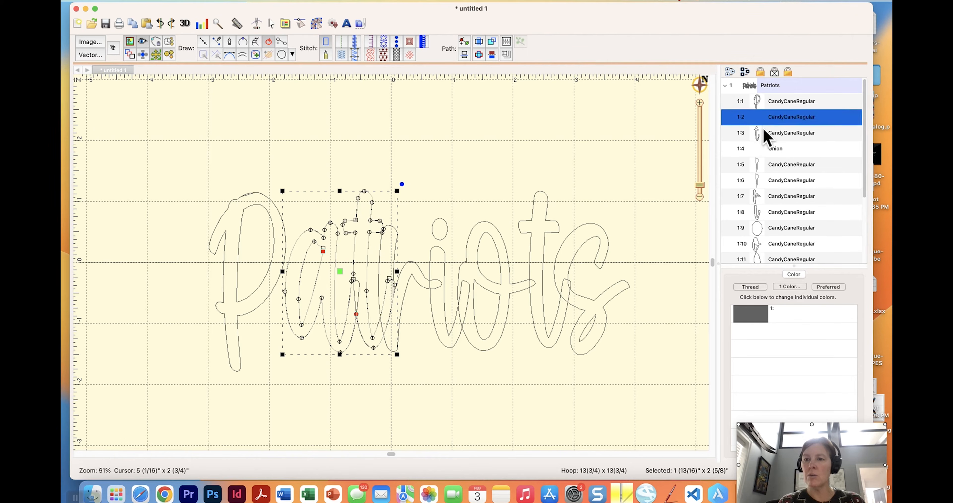
shift+click(761, 133)
key(Delete)
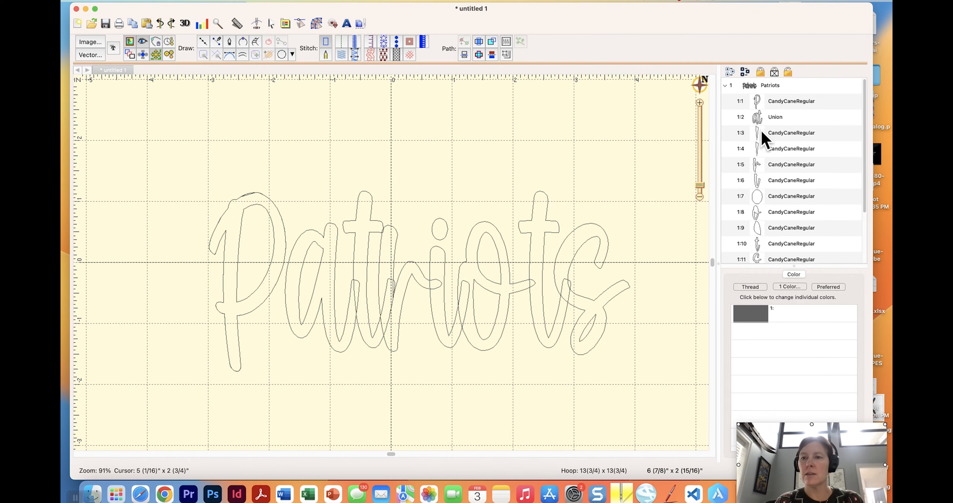
Delete the two small sliver outlines where the a and t overlap.
click(758, 119)
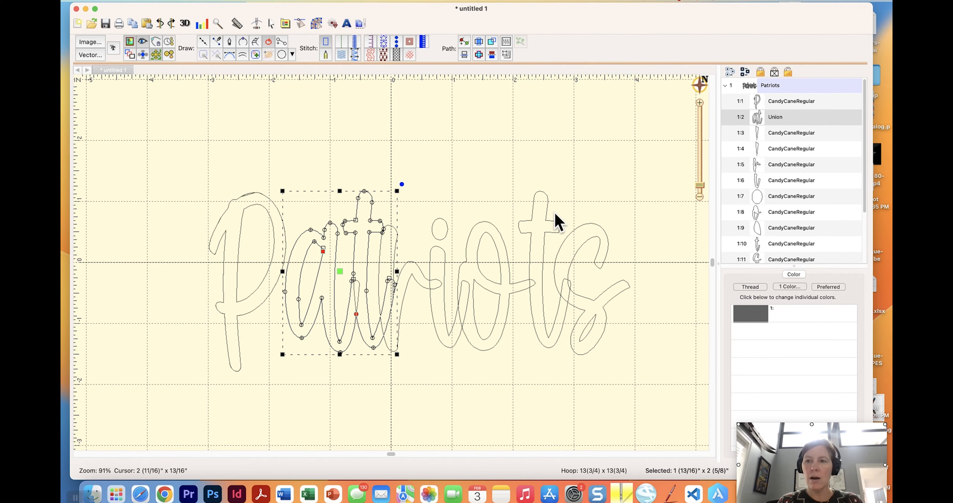
click(761, 132)
shift+click(758, 144)
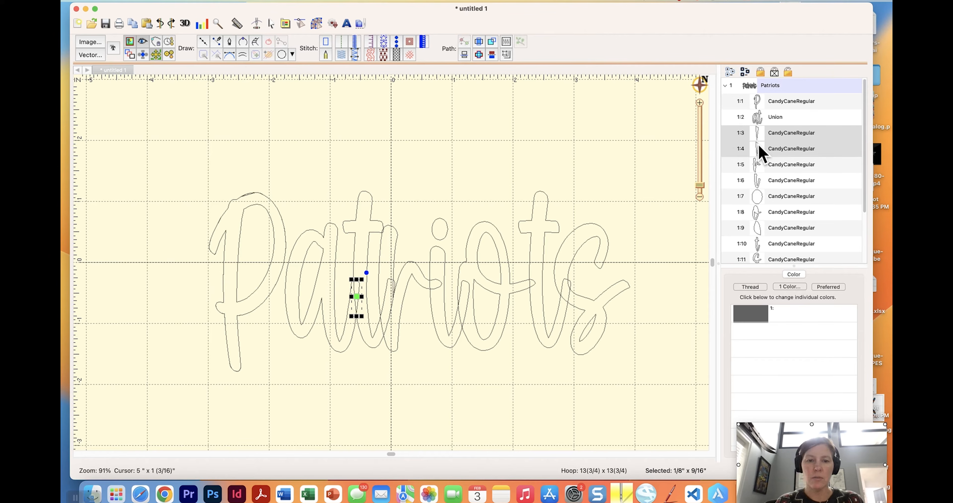
Union the merged a-t outline with the outline of the letter r.
drag(760, 151, 760, 118)
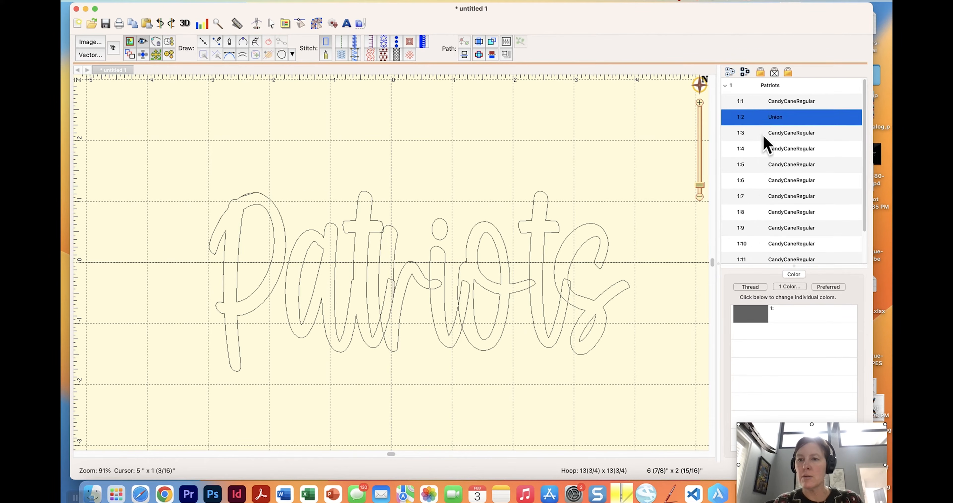
shift+click(758, 135)
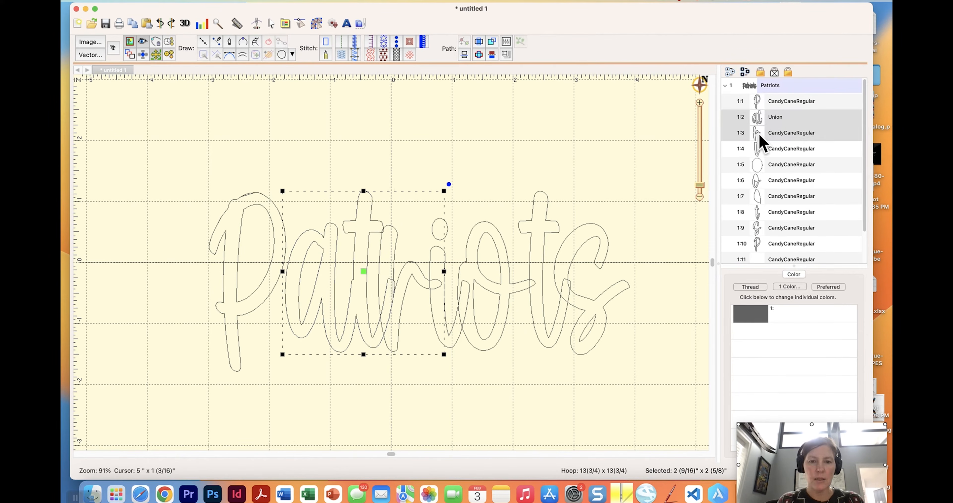
click(478, 55)
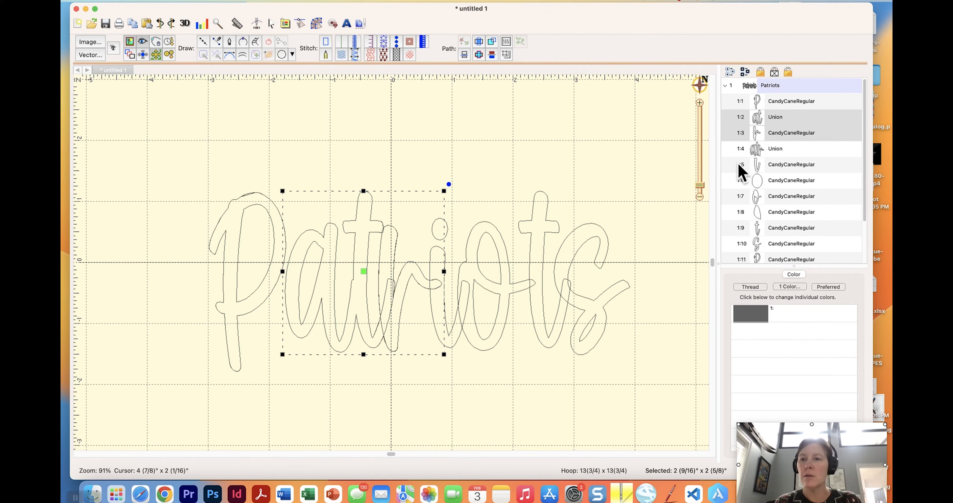
Delete the earlier a-t union and the original r outline, keeping the merged a-t-r shape.
shift+click(761, 126)
click(758, 123)
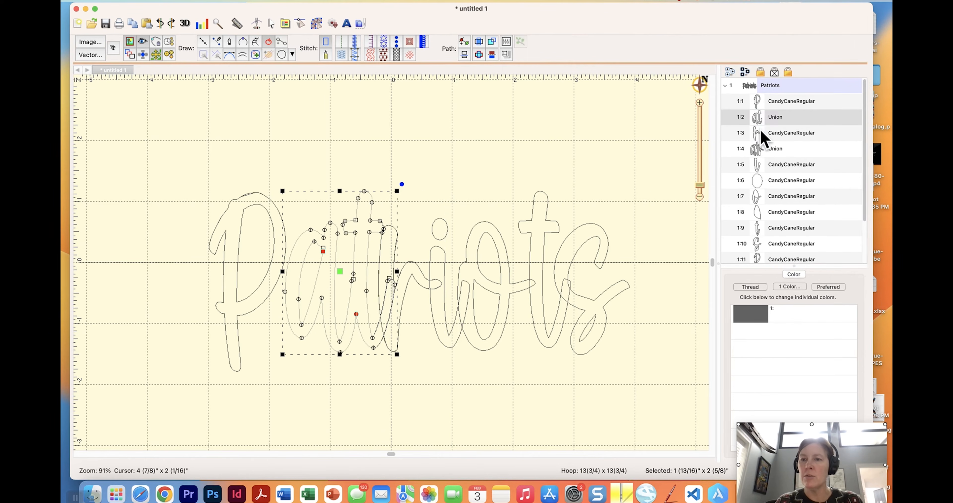
shift+click(759, 134)
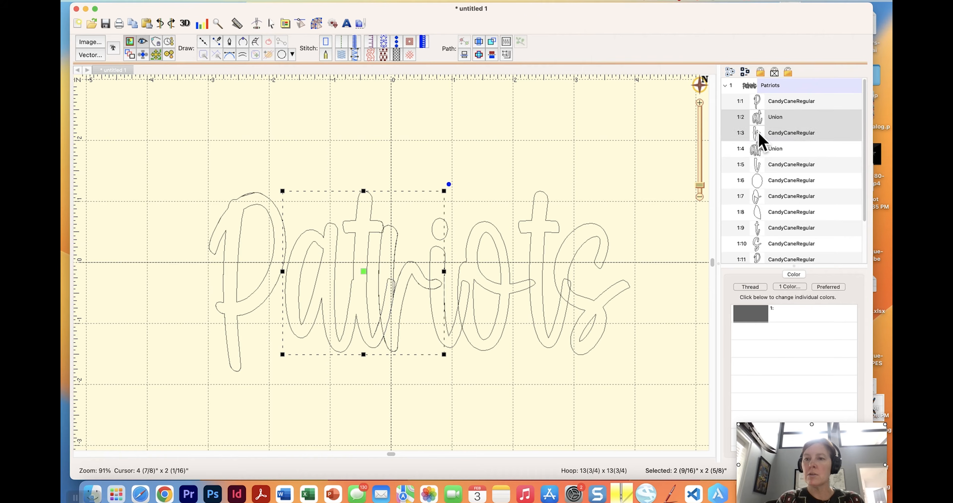
key(Delete)
Union the merged a-t-r outline with the stem outline of the letter i.
click(756, 123)
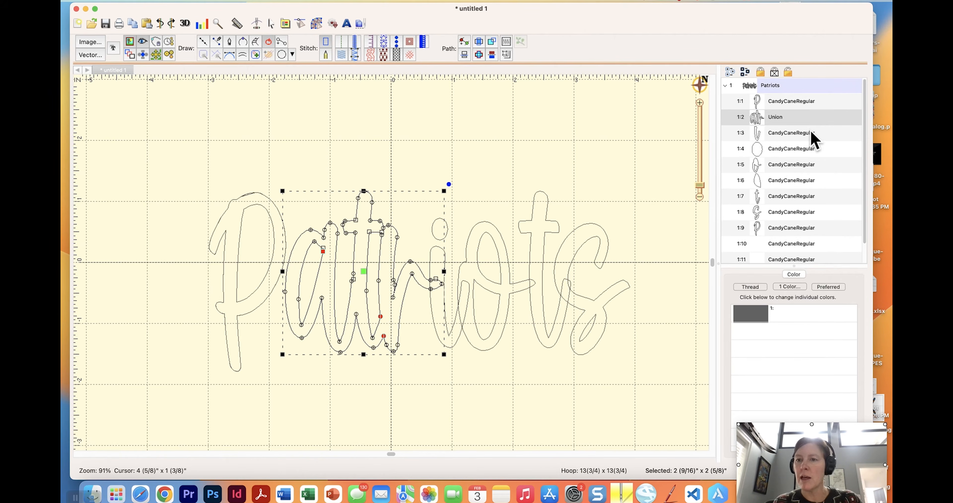
click(769, 123)
click(772, 134)
click(766, 122)
shift+click(756, 133)
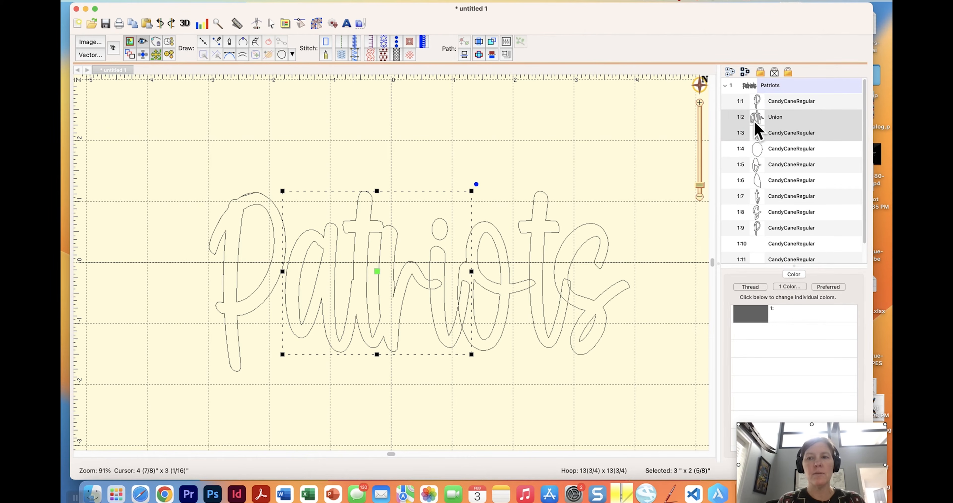
click(479, 54)
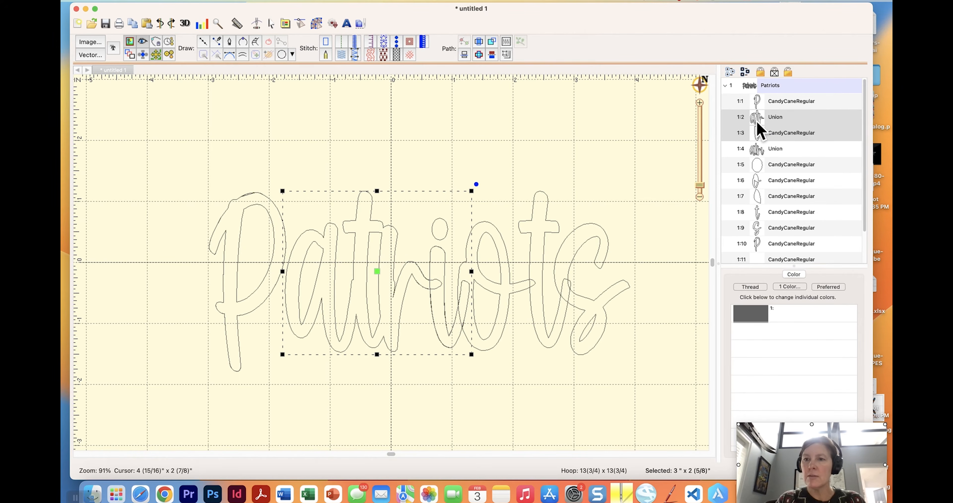
key(Delete)
key(super+z)
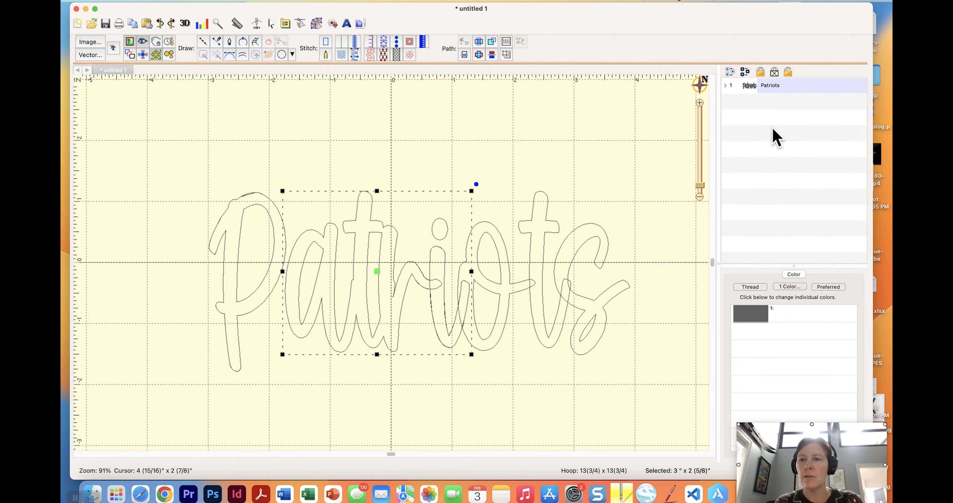
click(725, 85)
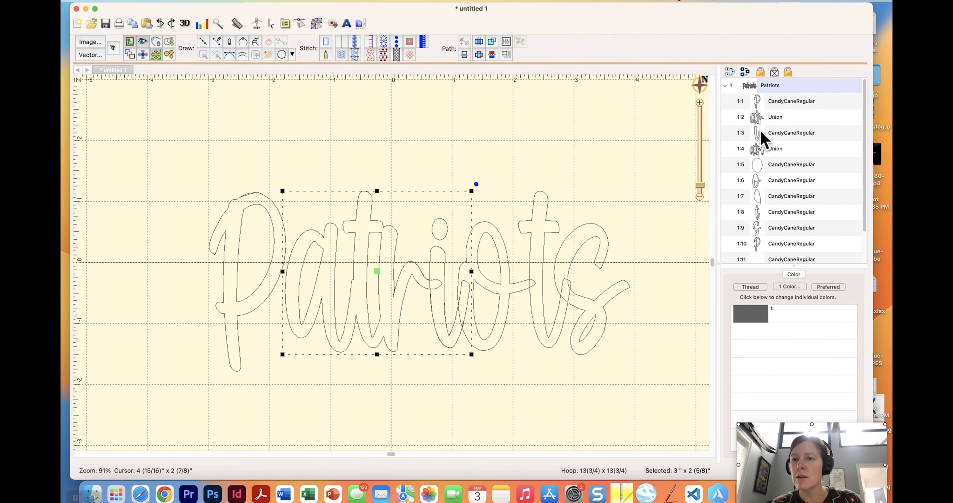
Delete the original i stem outline and the earlier a-t-r union, keeping the newly merged shape.
click(775, 133)
click(764, 117)
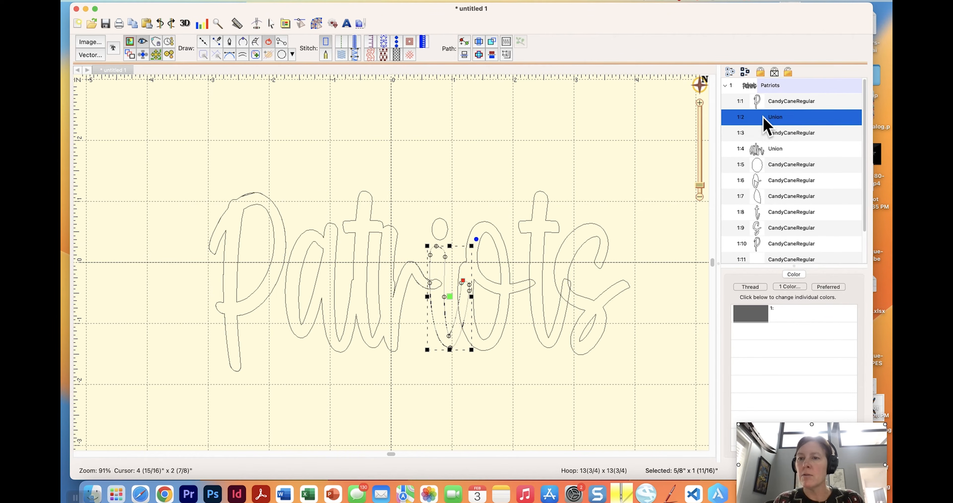
key(Delete)
click(762, 117)
key(Delete)
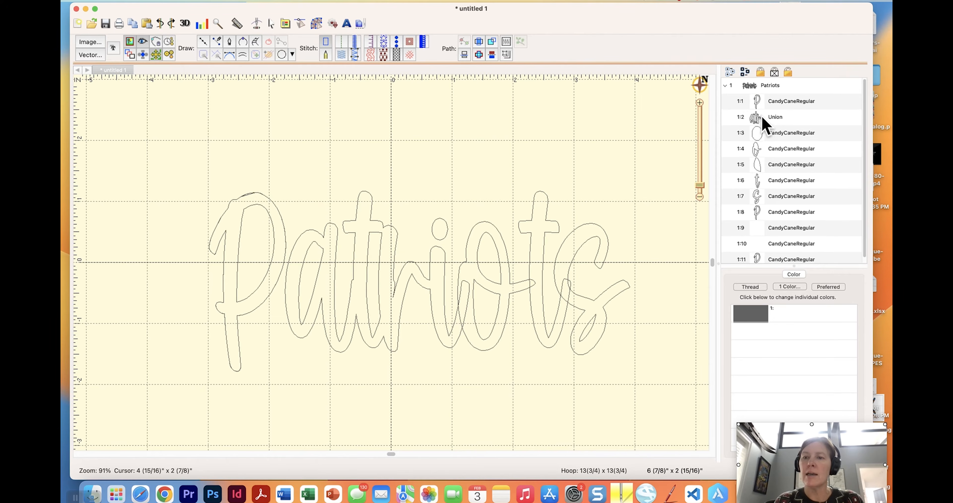
Move the outer o outline directly after the merged a-t-r-i shape in the object order and union the two.
click(759, 120)
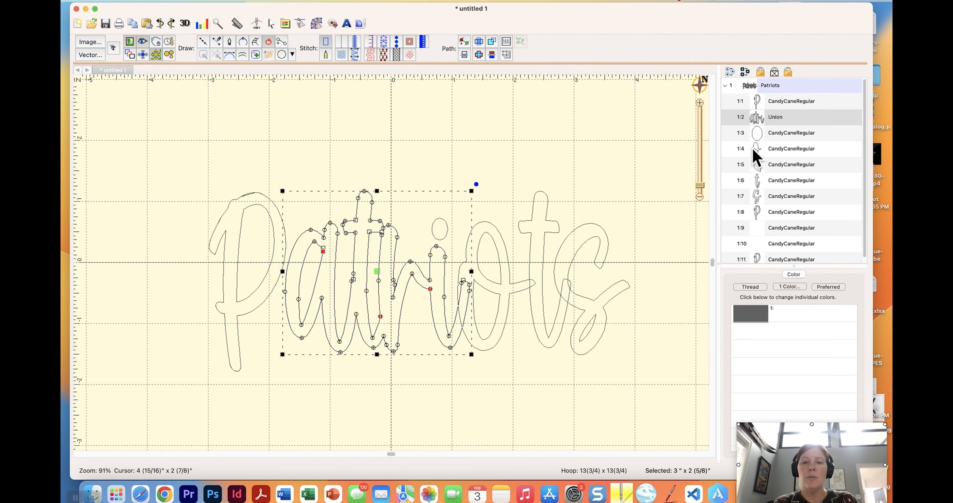
click(754, 154)
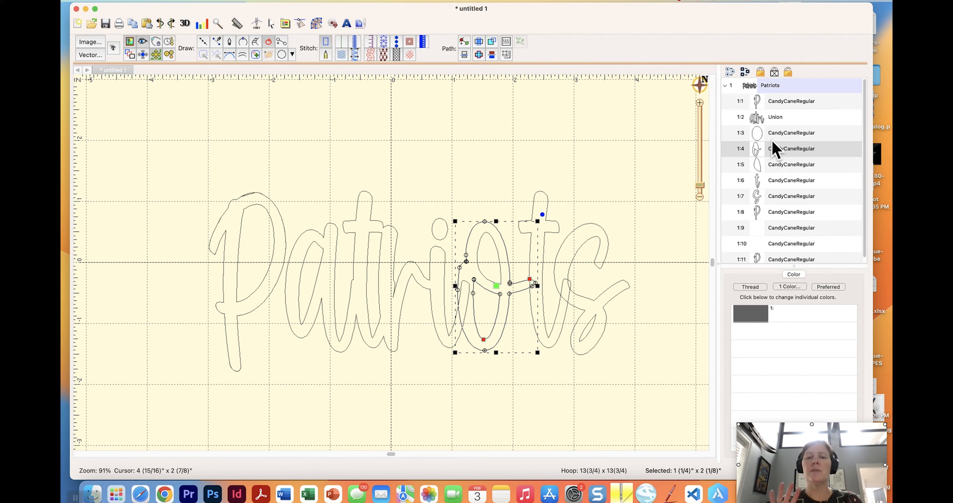
drag(757, 154, 757, 132)
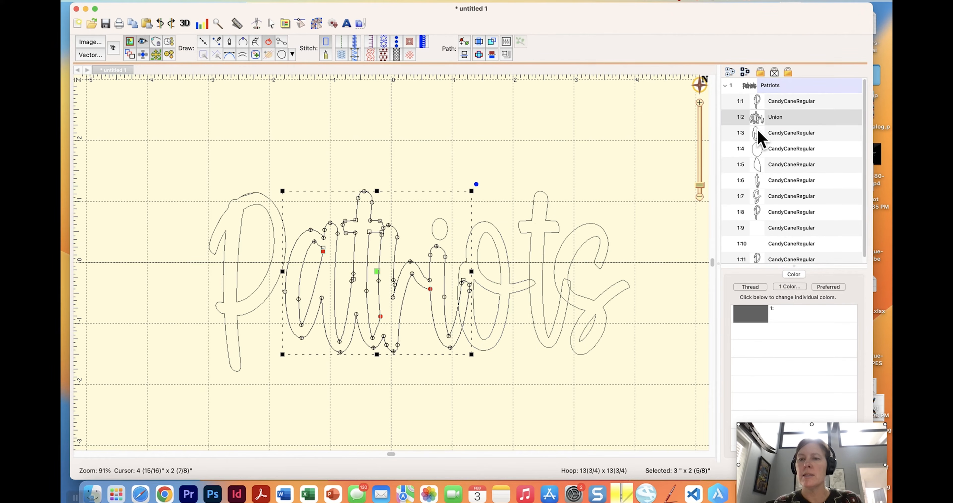
shift+click(758, 131)
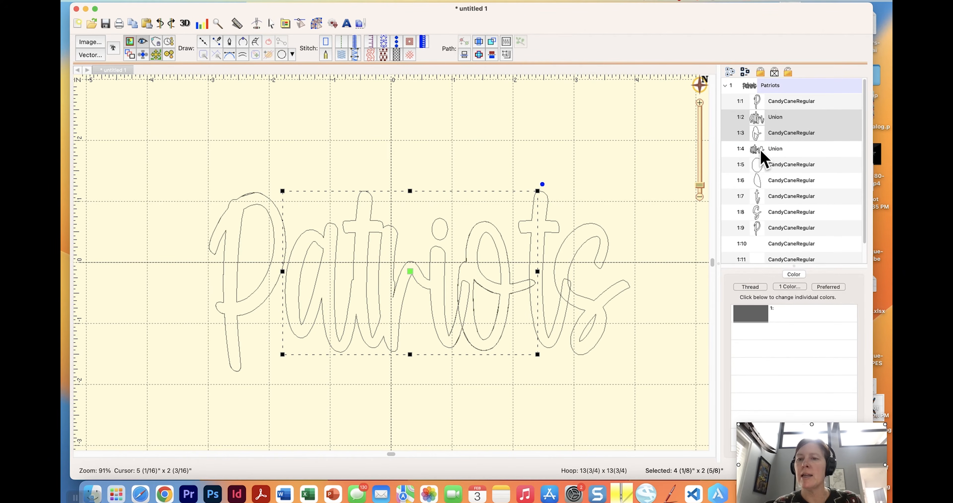
Delete the earlier a-t-r-i union and the original outer o outline.
click(757, 122)
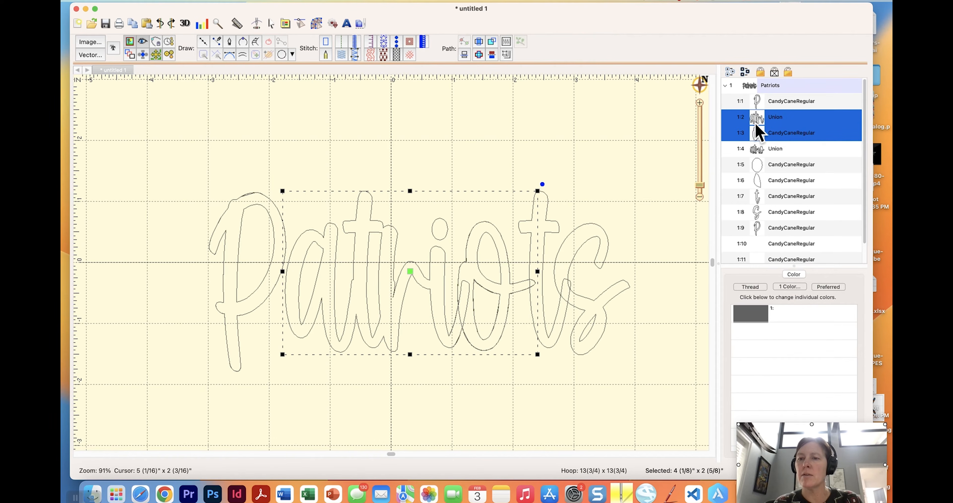
super+click(755, 131)
key(Delete)
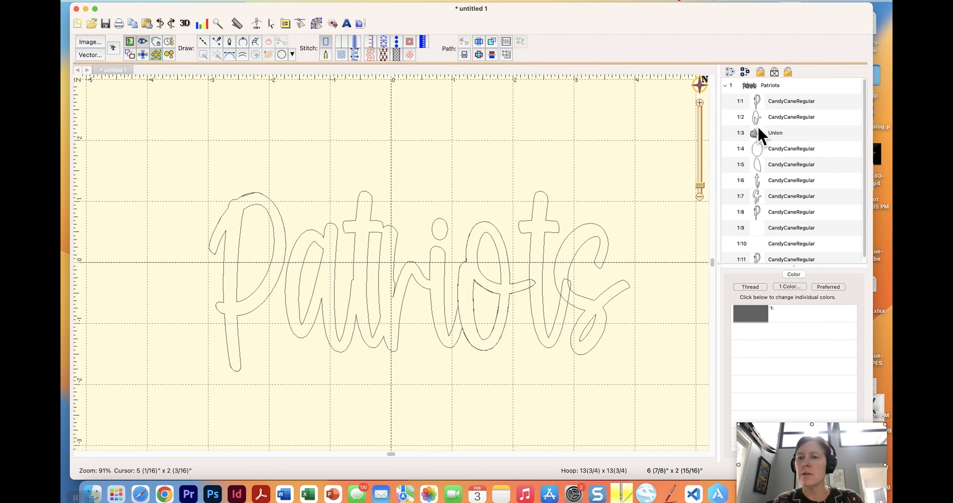
click(756, 122)
key(Delete)
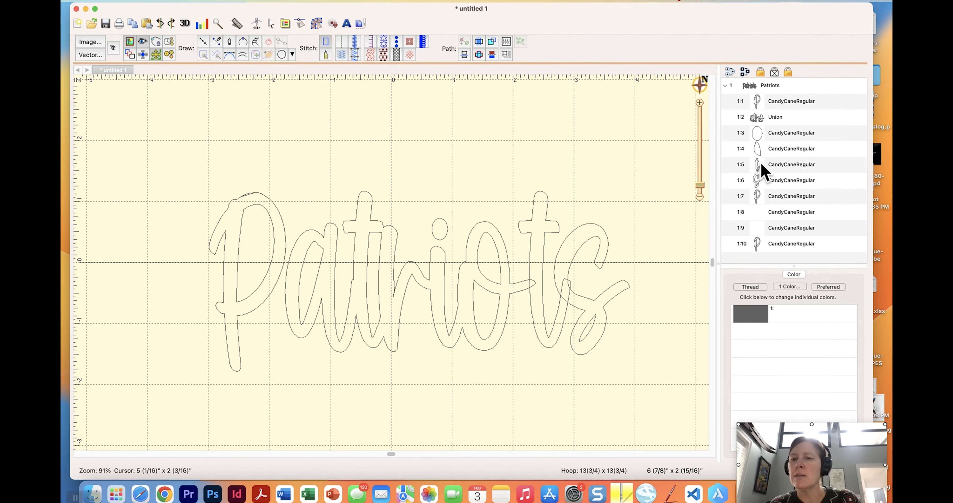
Move the second t outline directly after the merged shape in the object order and union the two.
click(757, 163)
drag(757, 167, 757, 118)
click(757, 117)
shift+click(758, 134)
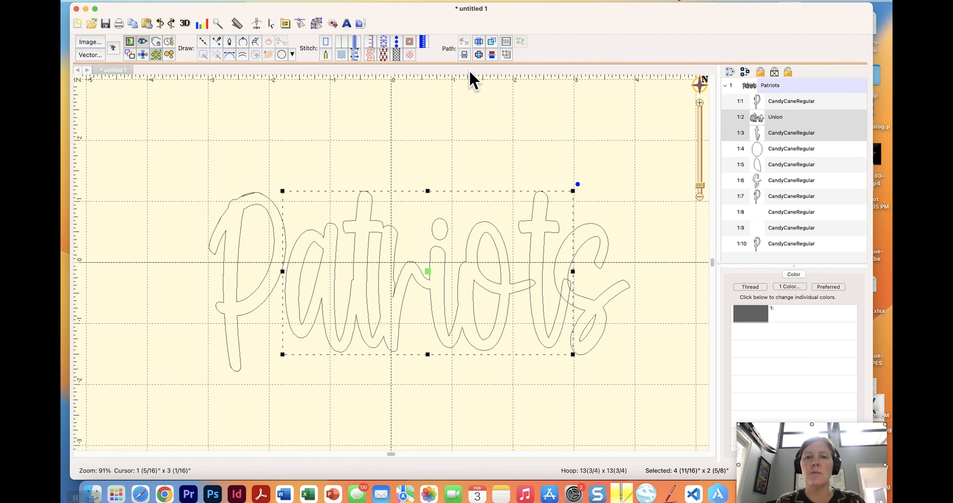
click(479, 55)
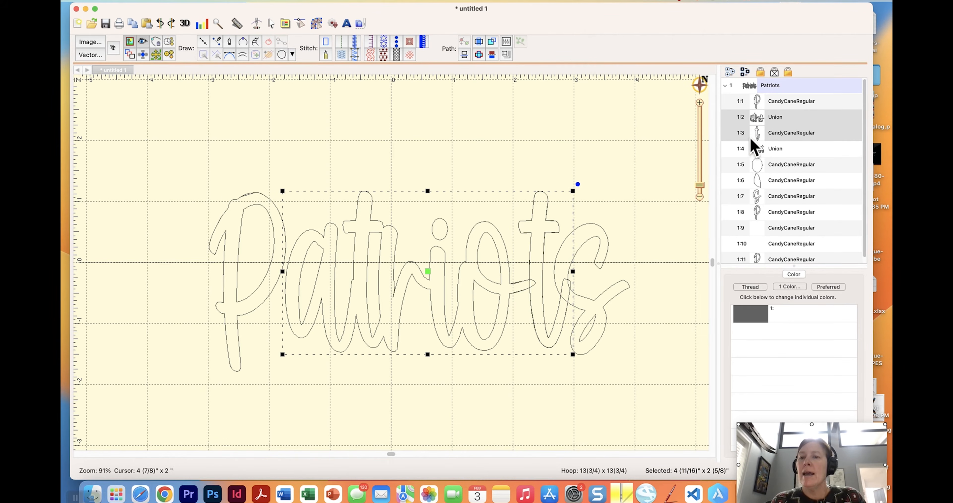
Delete the earlier union ending at the o and the original second t outline.
click(755, 121)
click(755, 120)
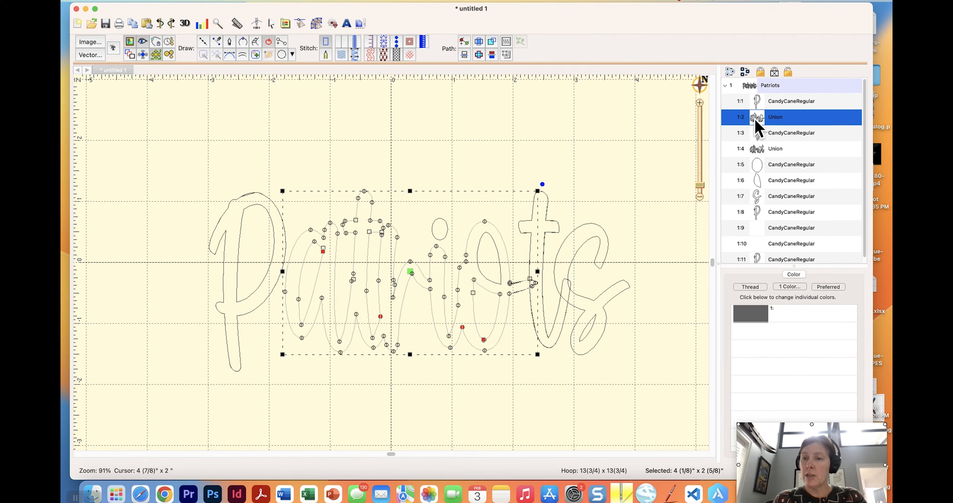
key(Delete)
click(758, 119)
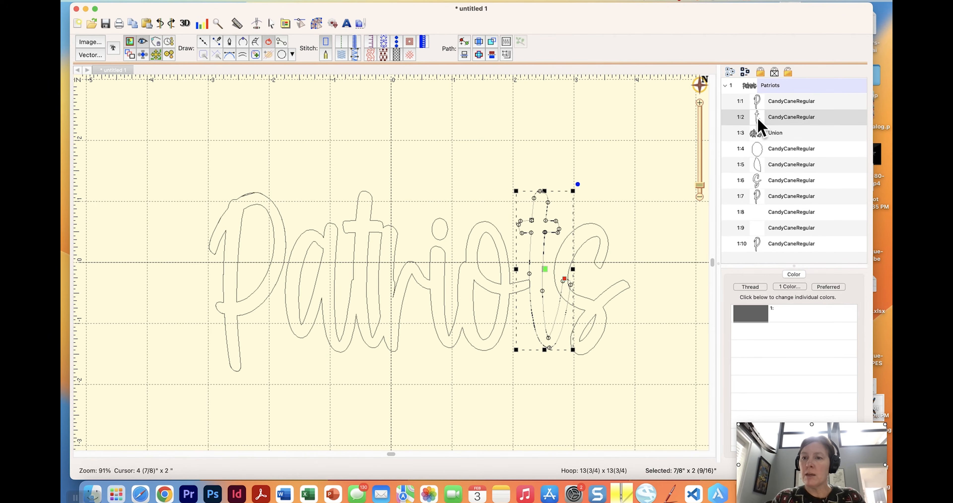
key(Delete)
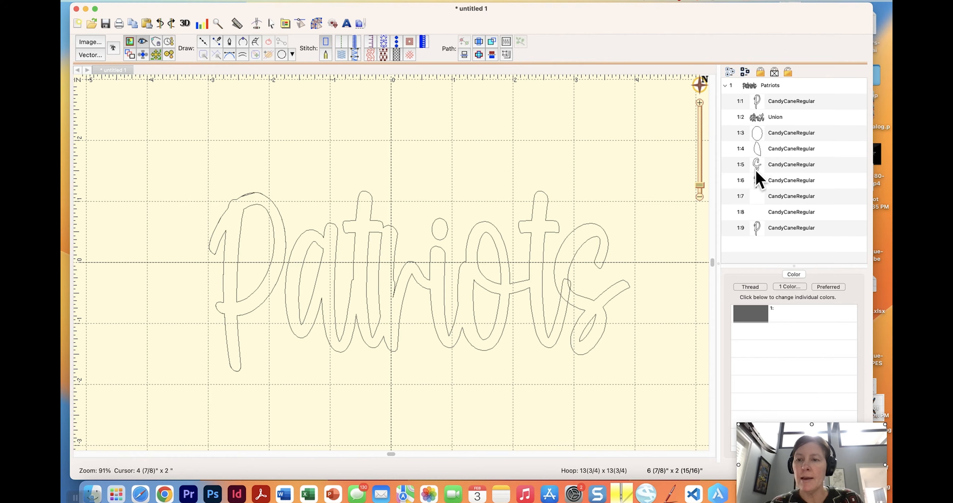
Move the s outline directly after the merged shape in the object order and union the two.
drag(763, 172, 759, 122)
click(759, 118)
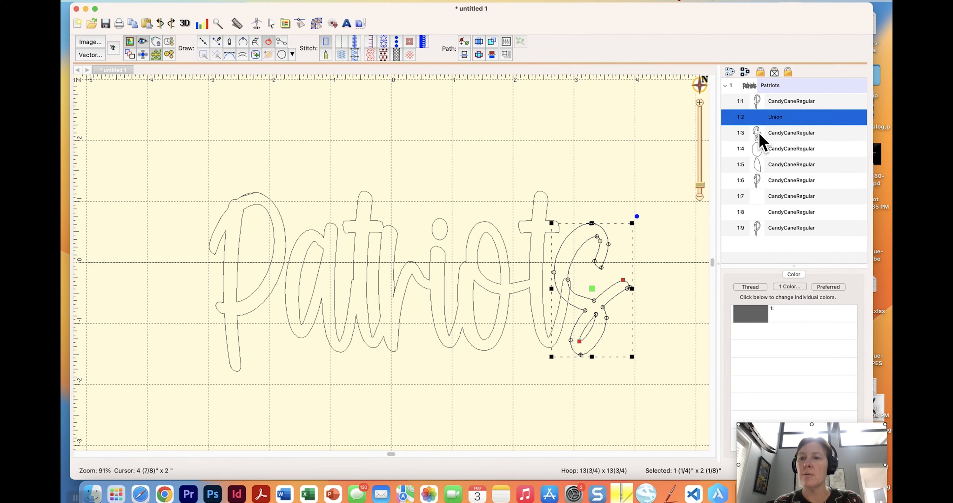
shift+click(760, 133)
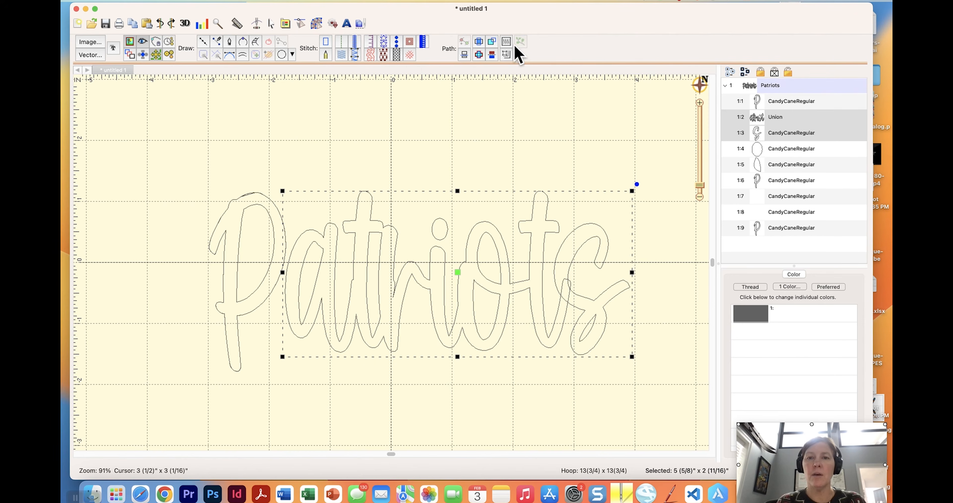
click(478, 54)
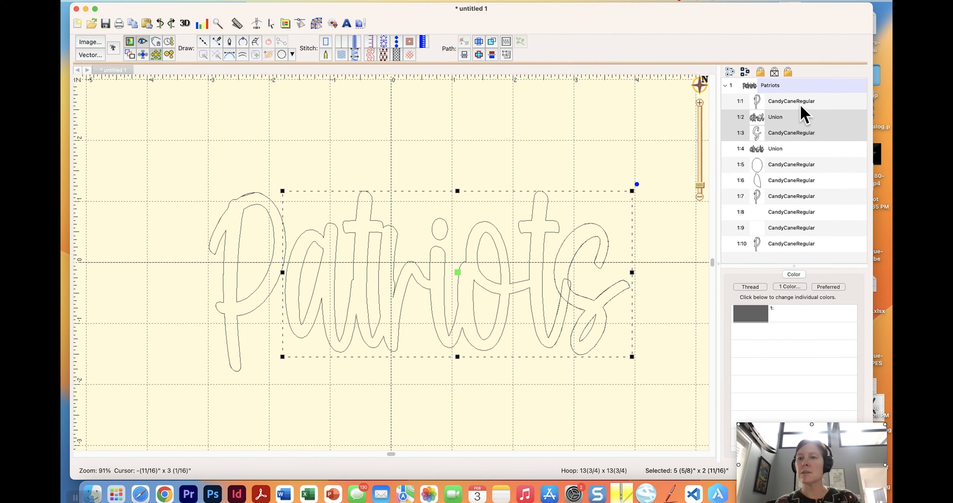
Delete the original s outline and the earlier union ending at the second t.
click(756, 124)
click(754, 121)
click(755, 133)
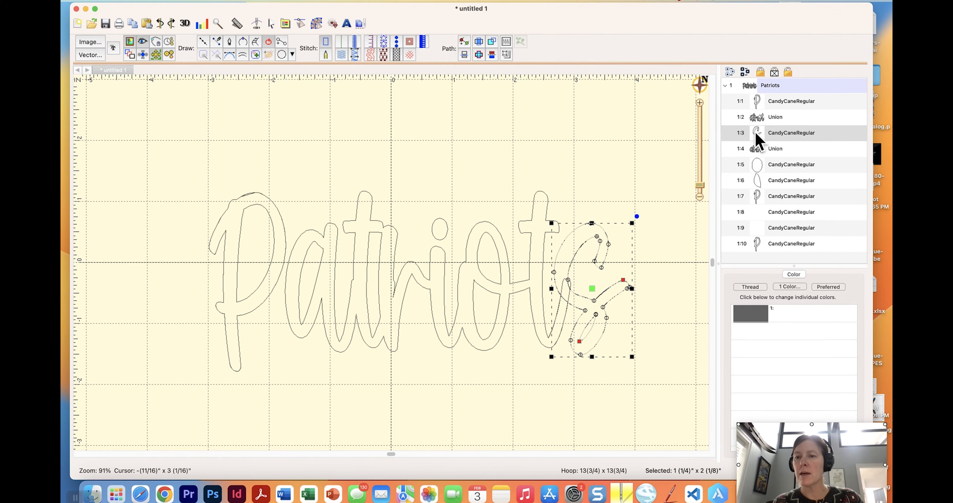
key(Delete)
click(753, 118)
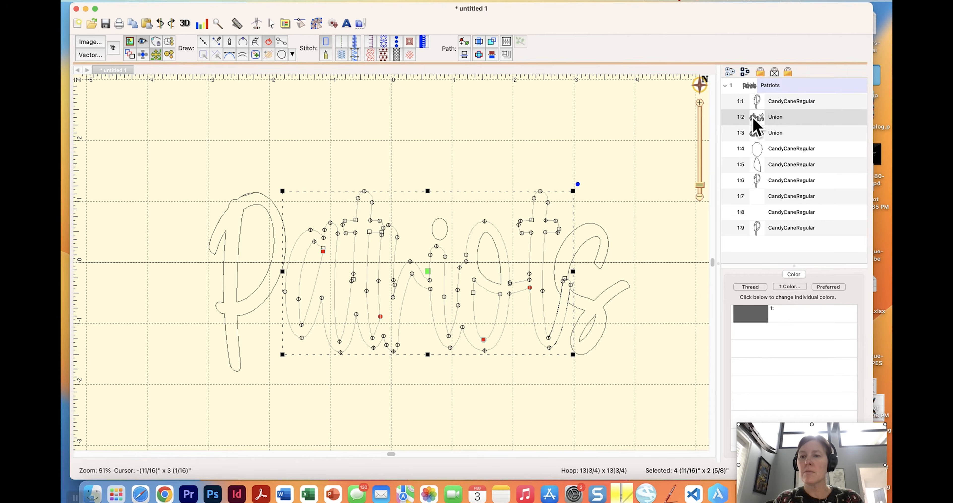
key(Delete)
Try a fill stitch on the merged atriots outline.
click(753, 118)
click(341, 54)
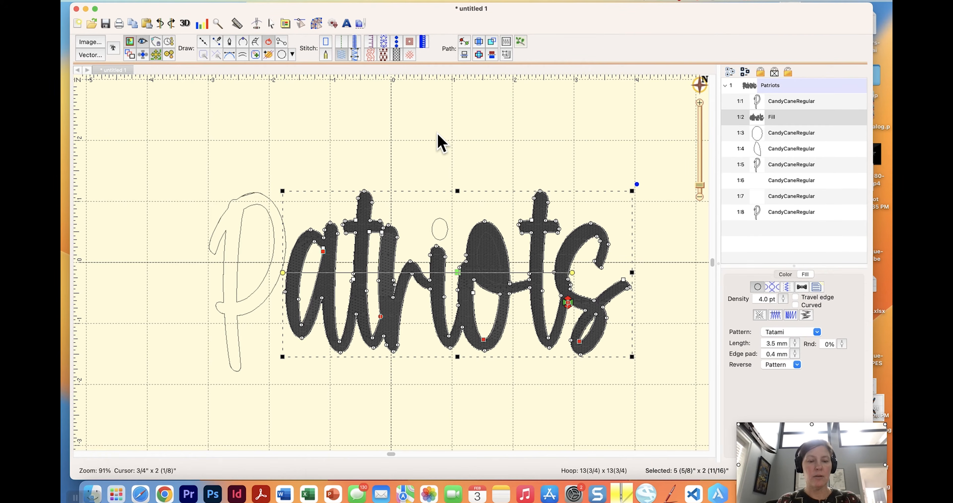
click(439, 142)
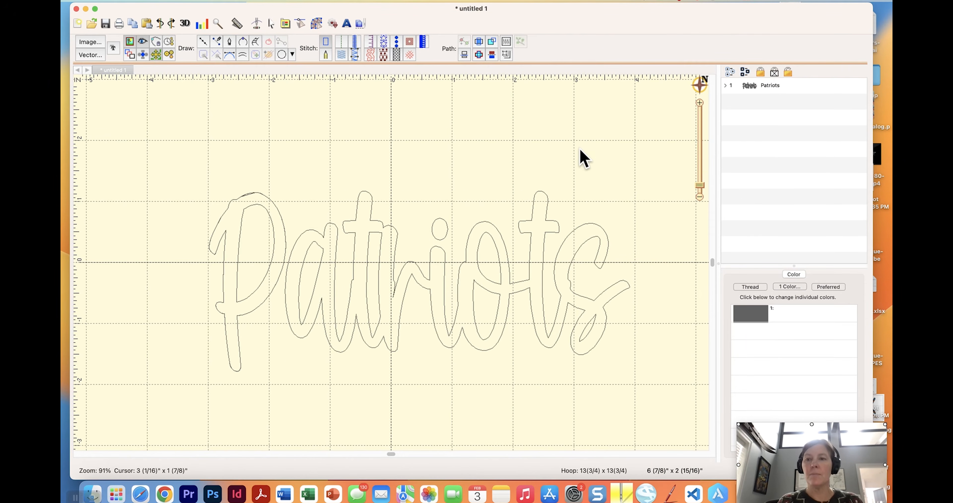
Move the inner hole outline of the letter o directly after the merged atriots shape and combine the two so the hole is cut out.
click(725, 85)
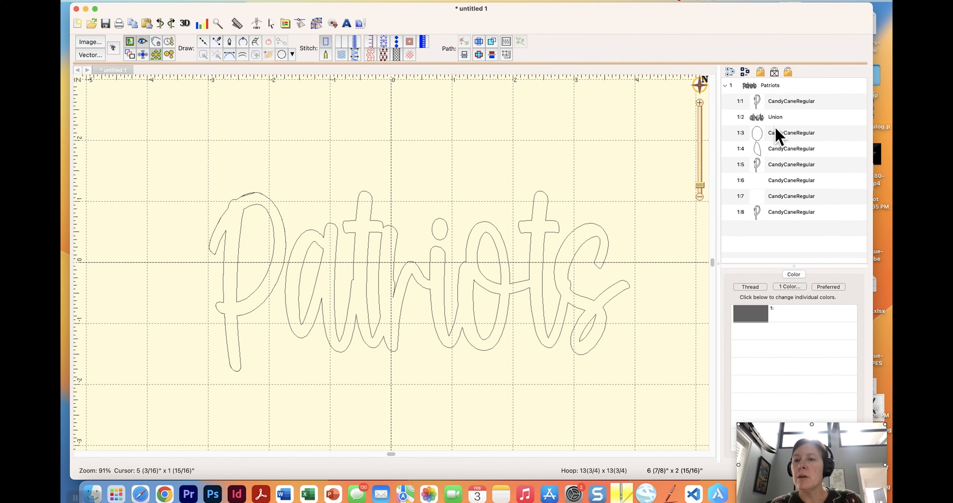
click(759, 152)
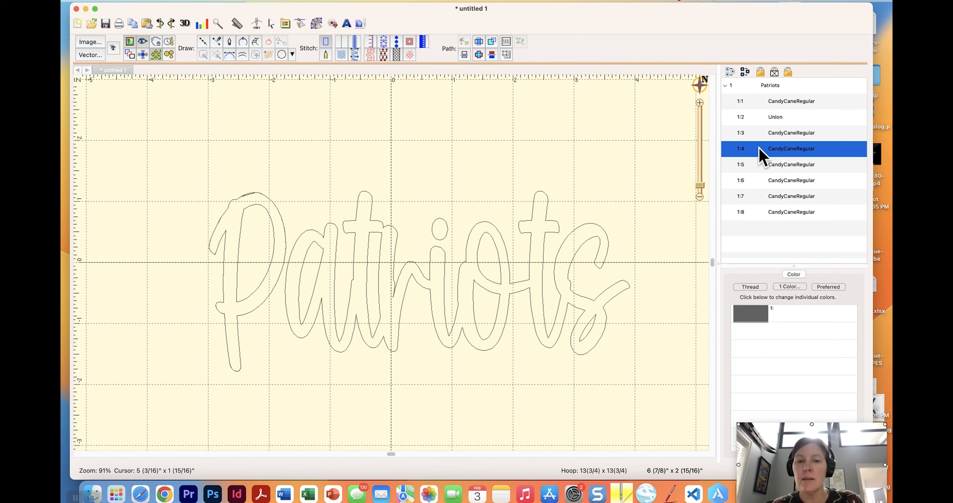
click(759, 133)
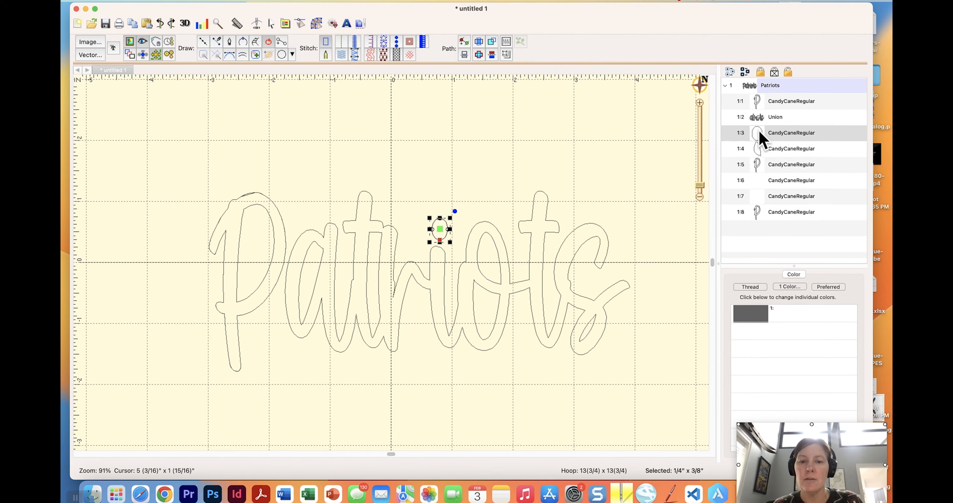
click(760, 148)
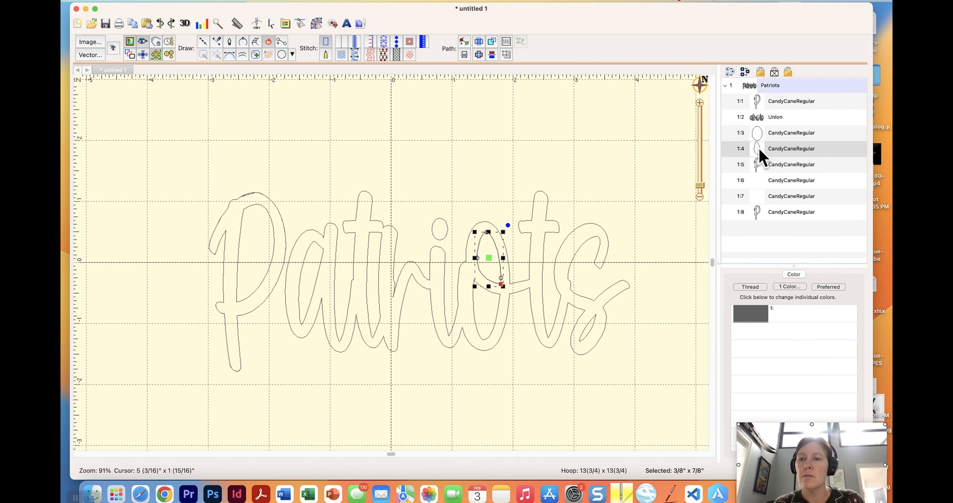
drag(760, 148, 758, 125)
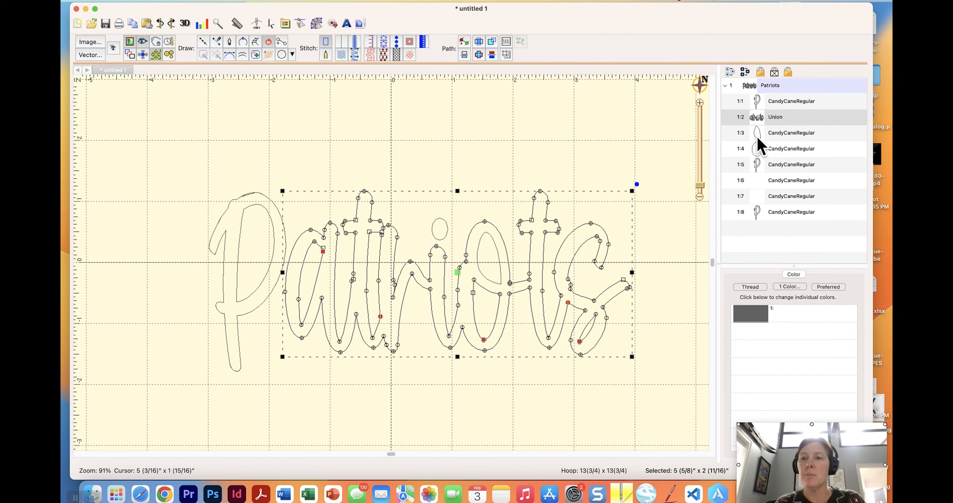
shift+click(758, 135)
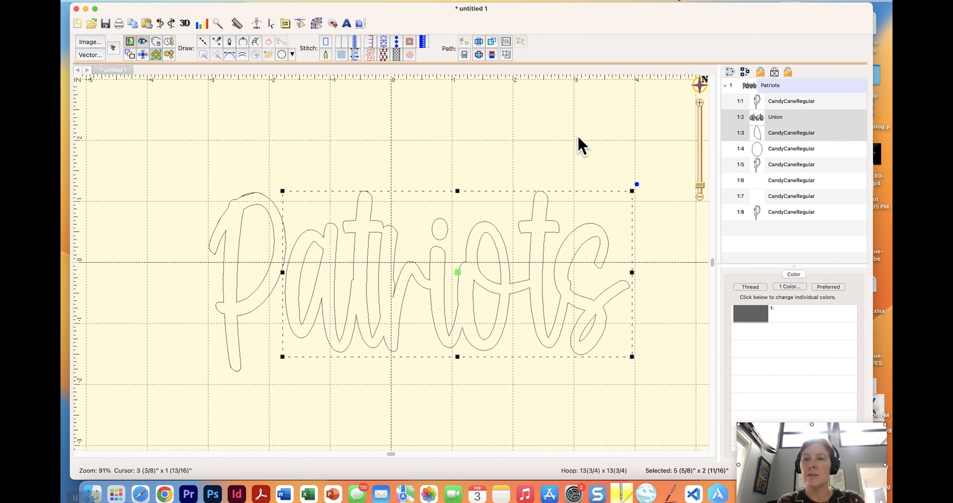
click(492, 42)
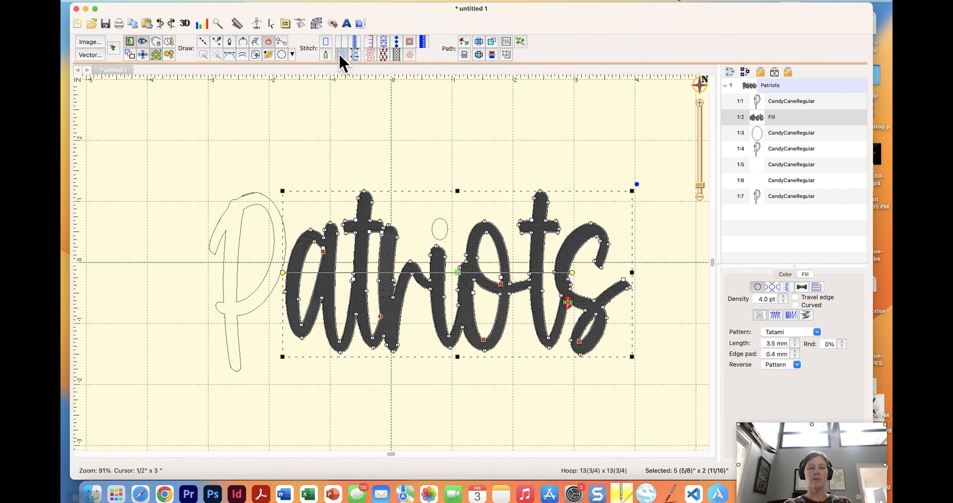
Undo the fill stitch on the merged atriots outline and delete the leftover objects listed after the i dot.
key(super+z)
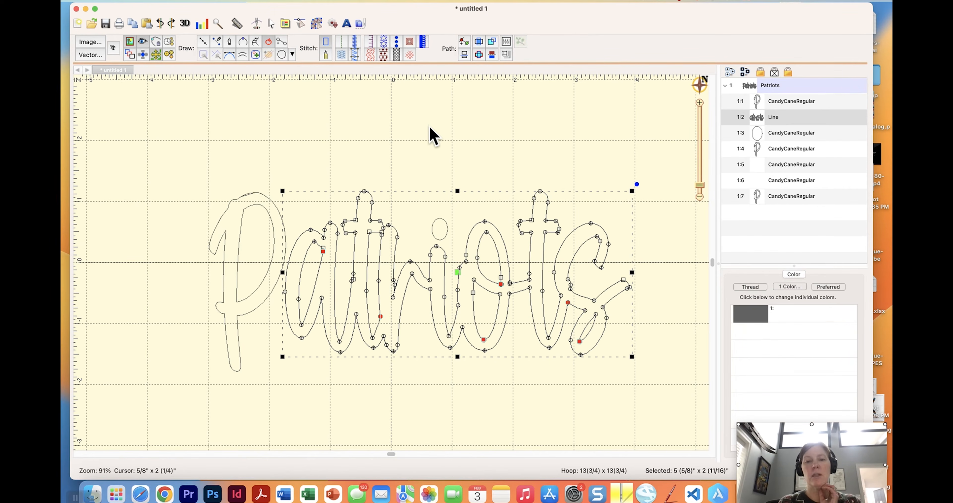
click(475, 135)
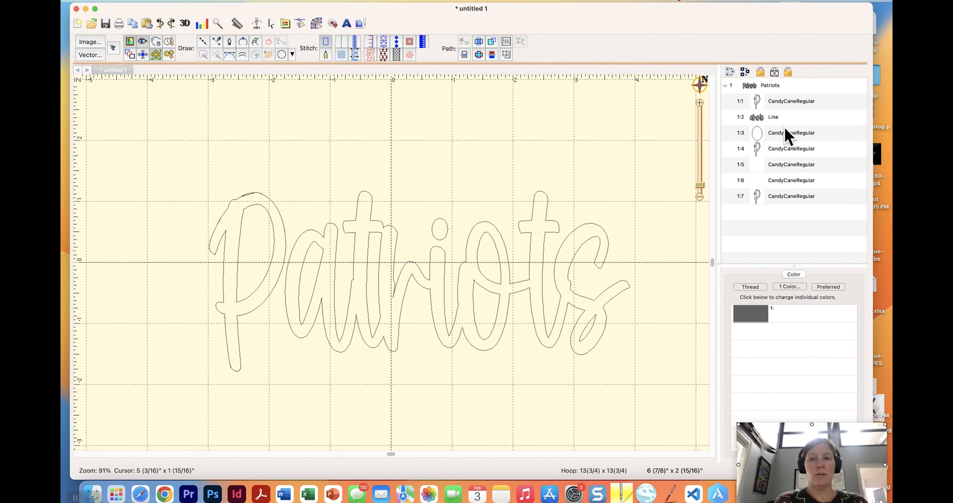
click(759, 105)
click(757, 148)
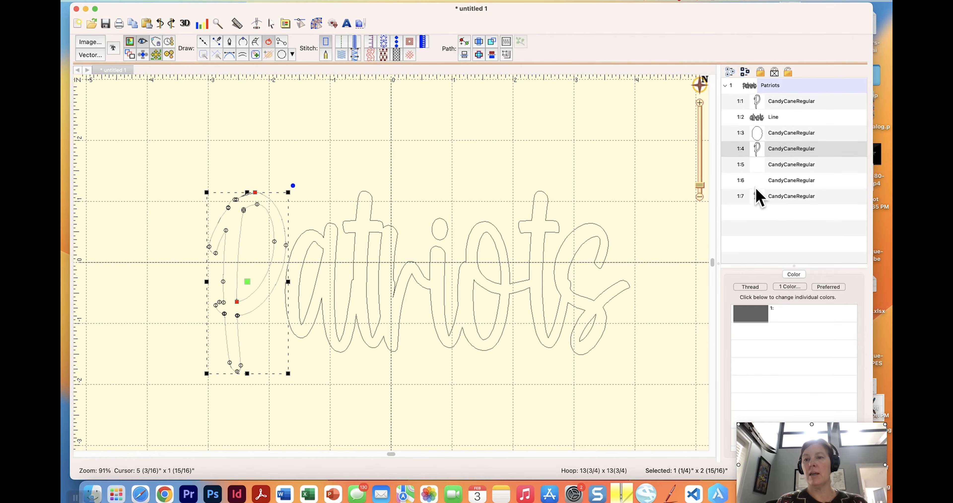
shift+click(755, 198)
key(Delete)
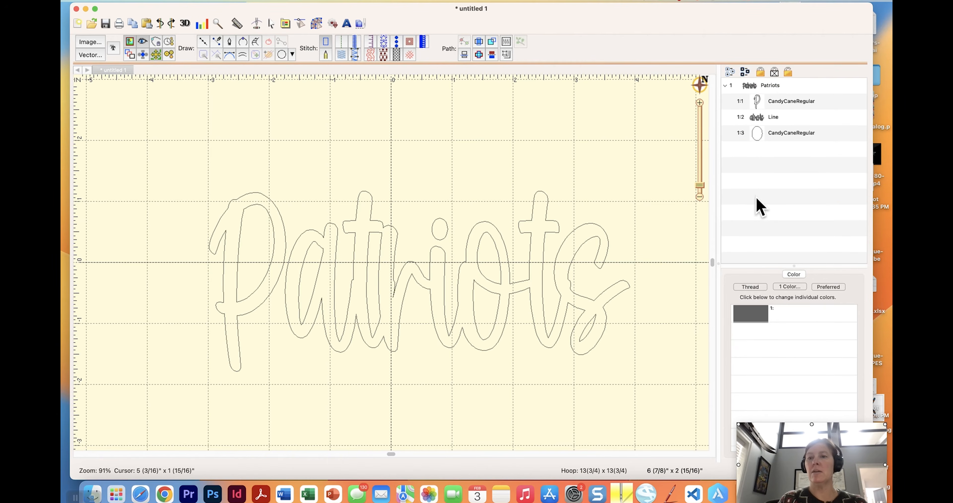
Try the special AND path operation on the P, atriots and i dot outlines, and delete the extra P outline.
click(756, 108)
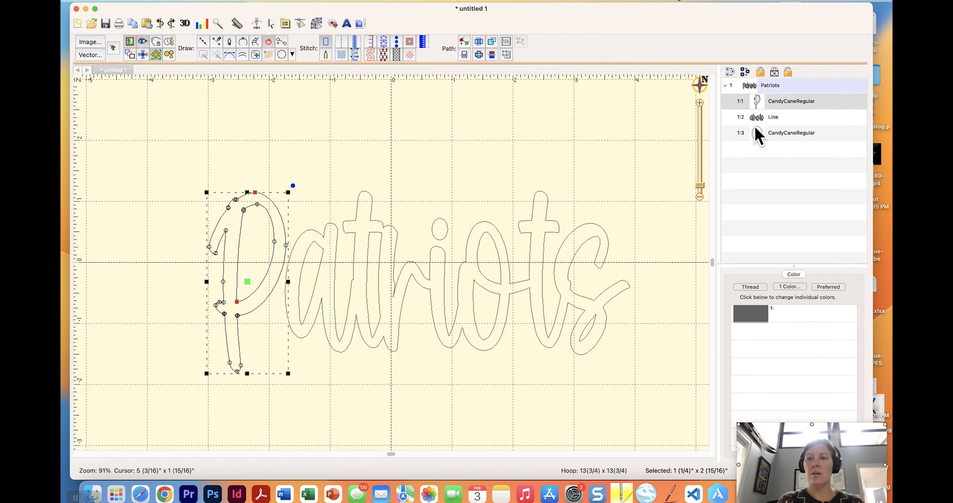
click(756, 133)
click(753, 102)
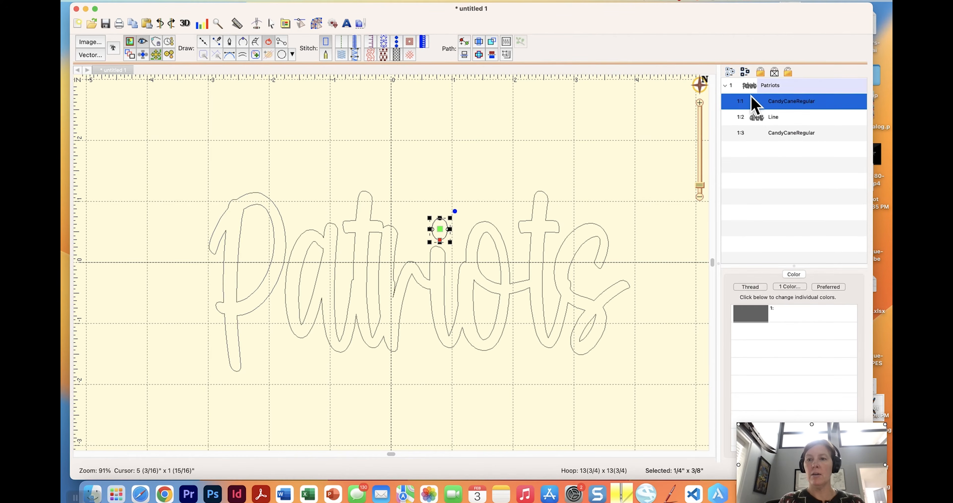
shift+click(754, 136)
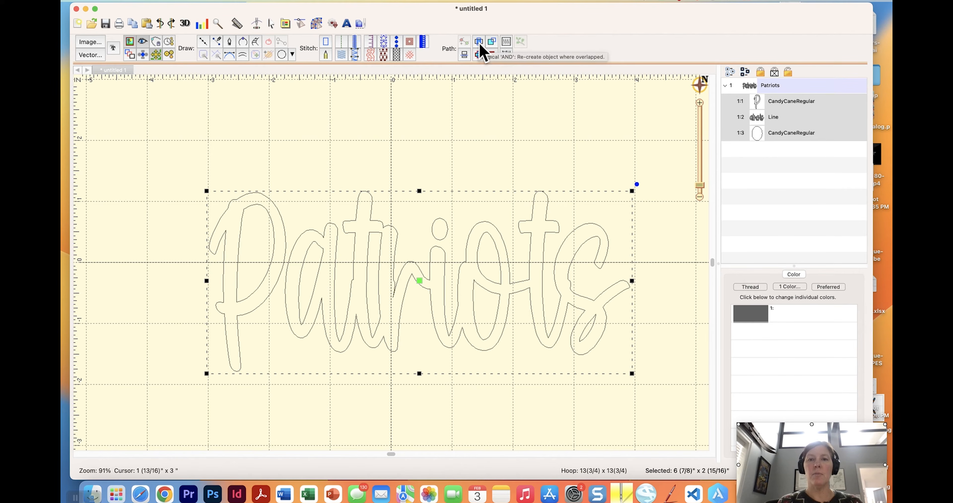
click(479, 43)
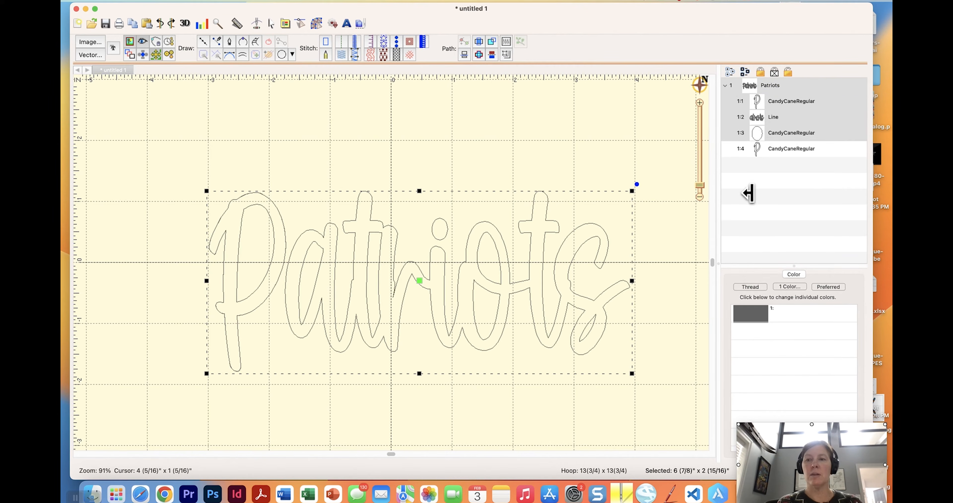
click(791, 192)
click(755, 148)
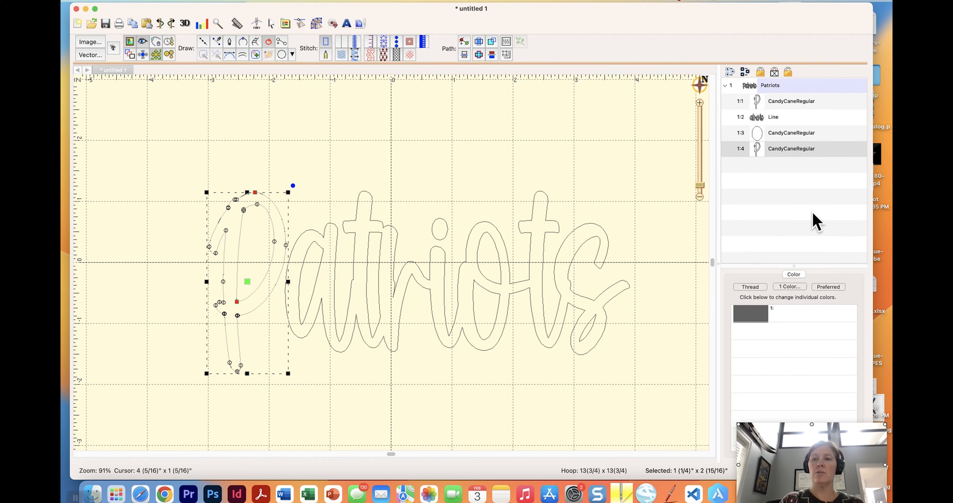
key(Delete)
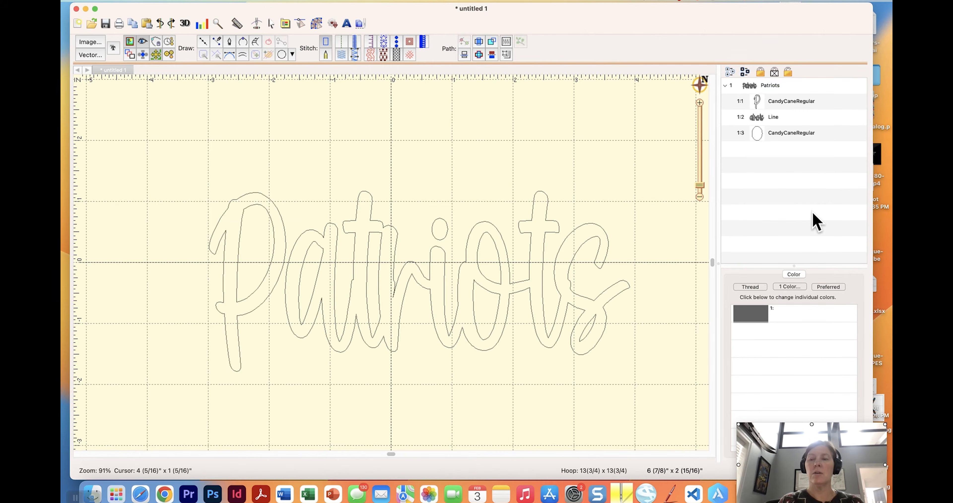
Convert the P, atriots and i dot outlines to applique with a Satin border.
click(760, 103)
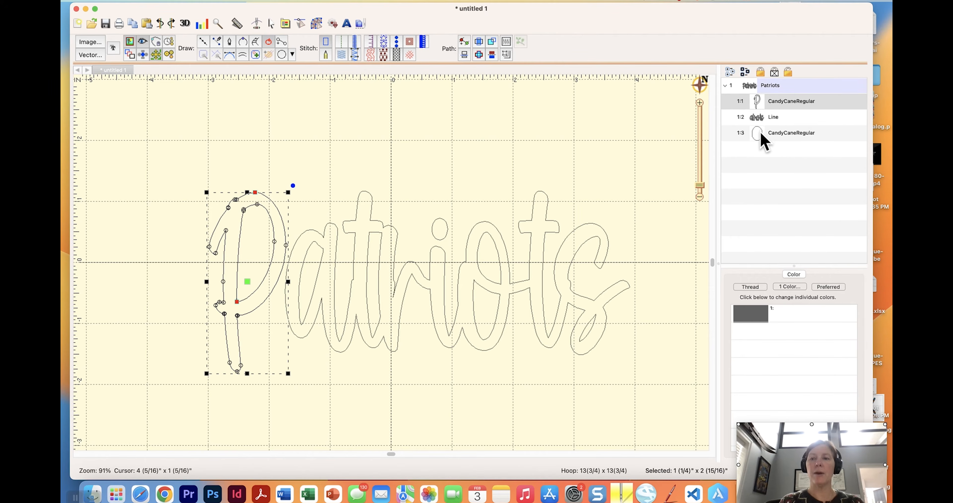
shift+click(762, 135)
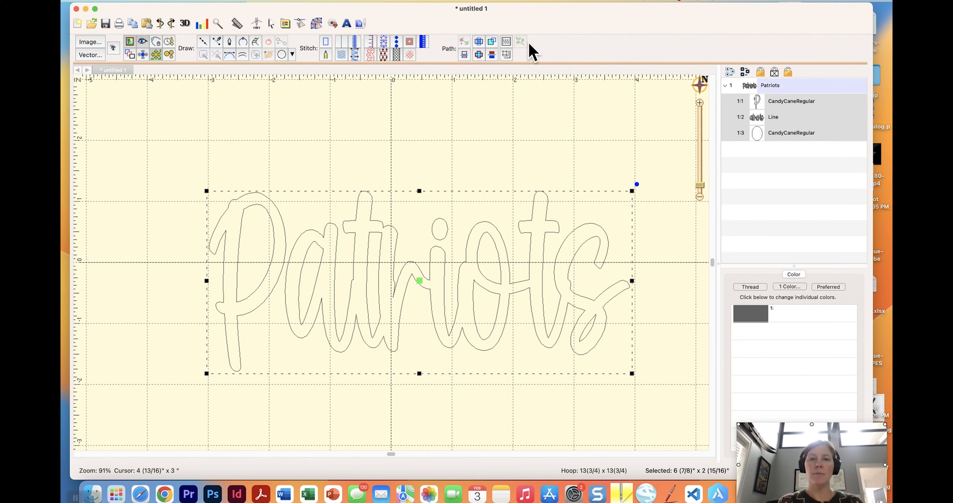
click(369, 42)
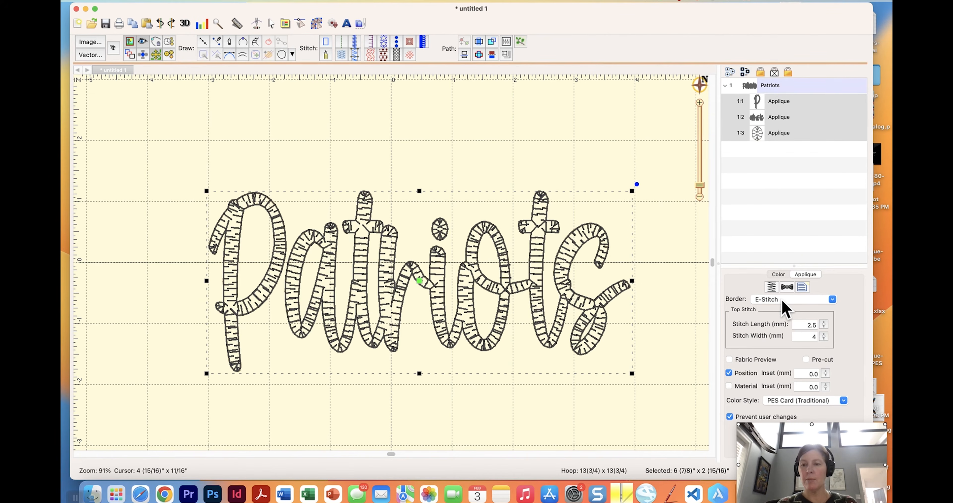
click(832, 301)
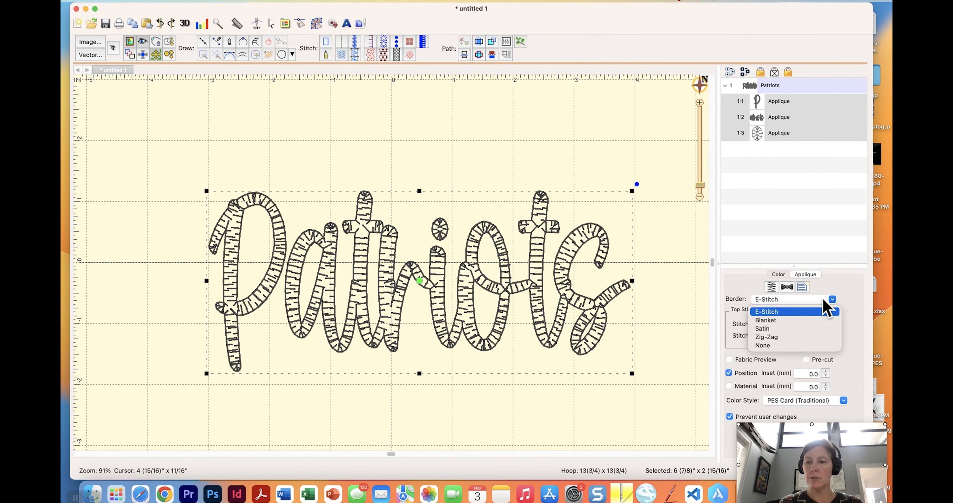
click(769, 328)
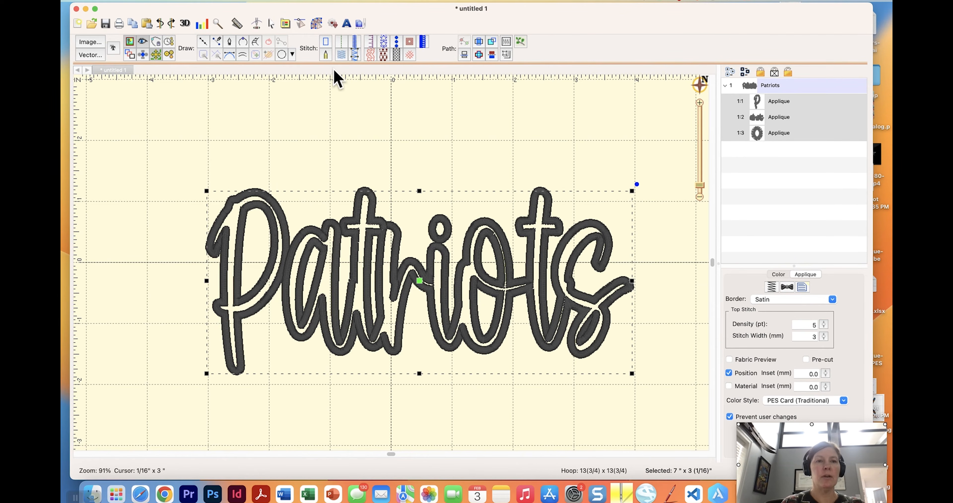
Add knockdown stitching around the lettering with an inflation of 10 mm, and convert it to an applique.
click(180, 1)
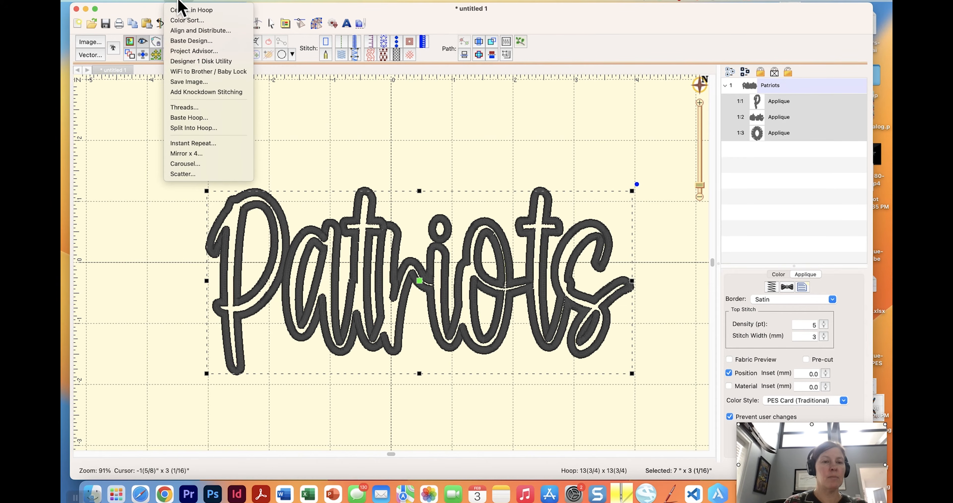
click(186, 92)
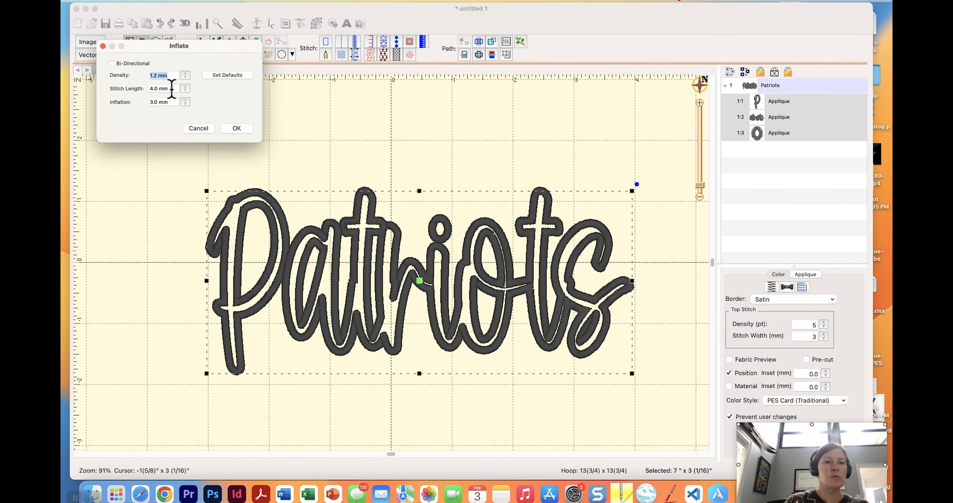
drag(171, 102, 152, 102)
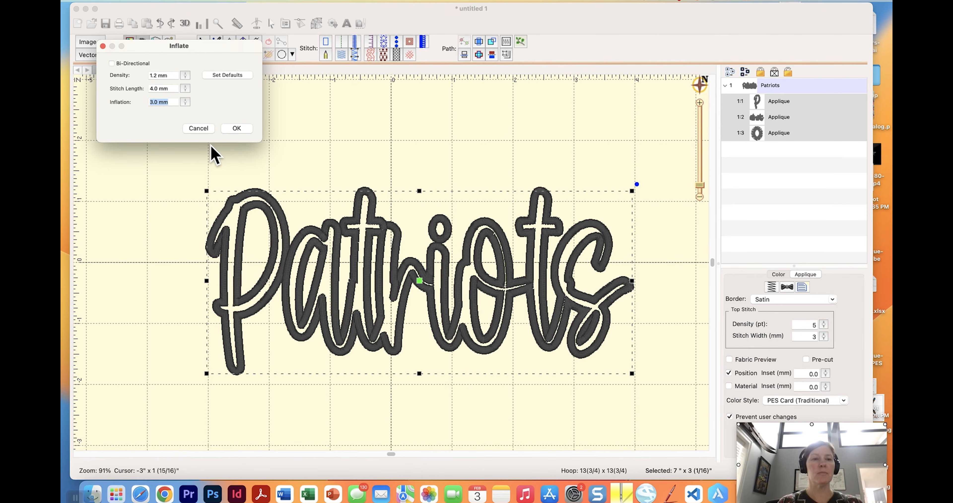
text(10)
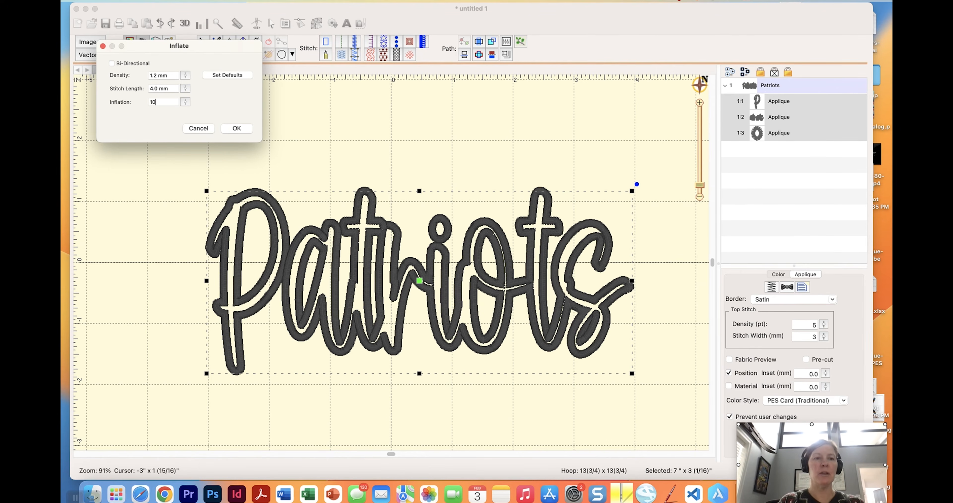
click(245, 128)
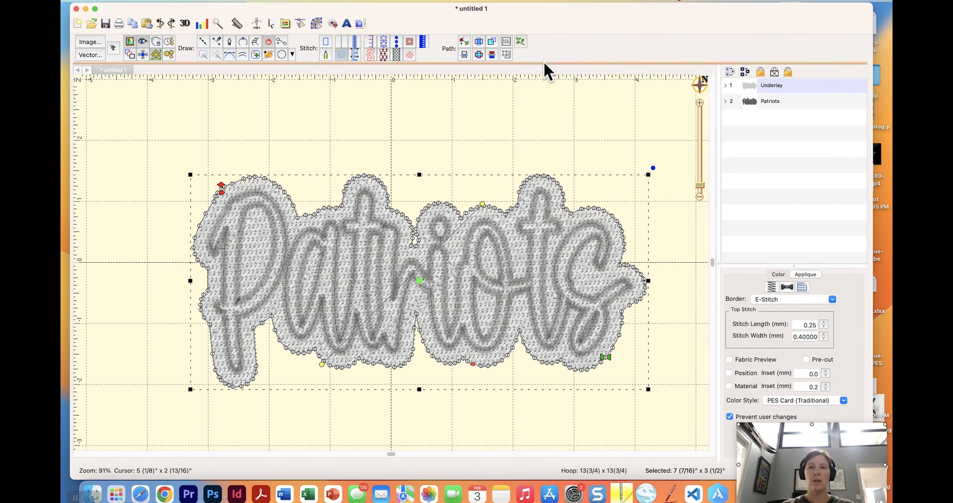
click(370, 43)
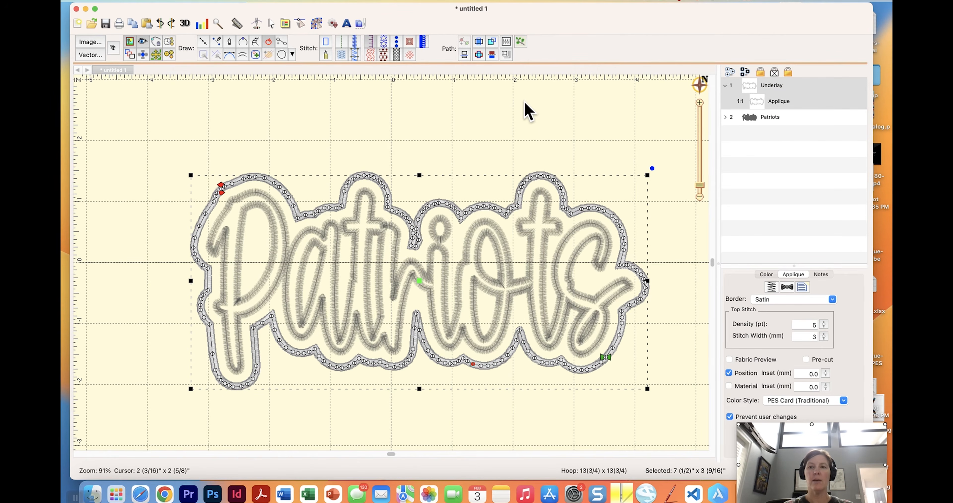
click(555, 137)
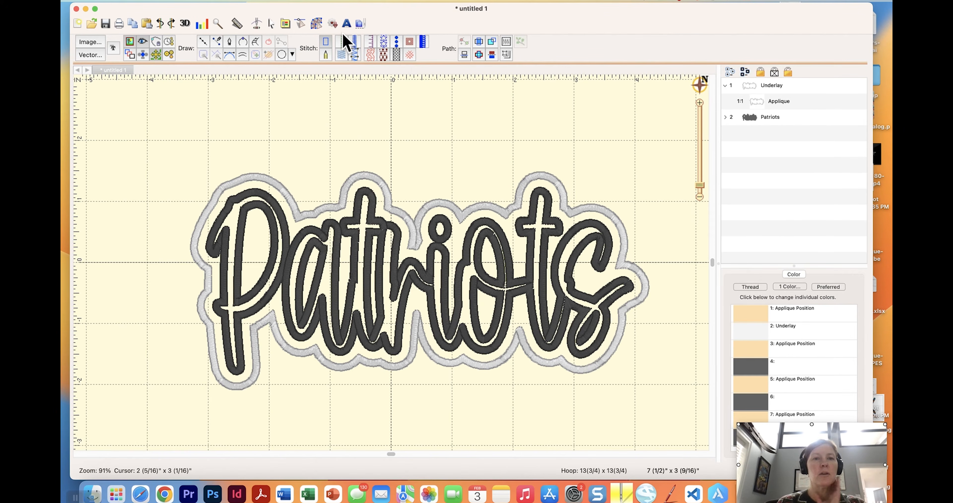
Simulate the stitch-out from the start to examine the sewing order of the underlay and lettering appliques.
click(316, 23)
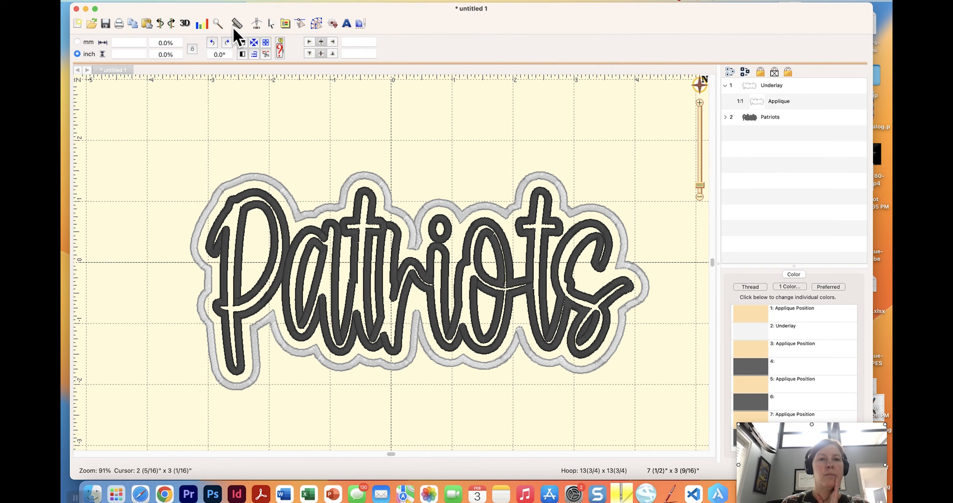
click(257, 24)
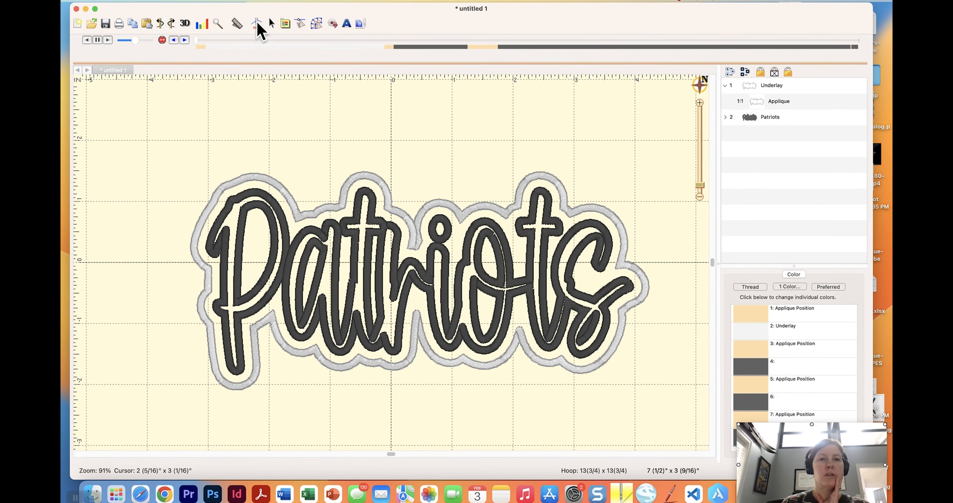
click(197, 40)
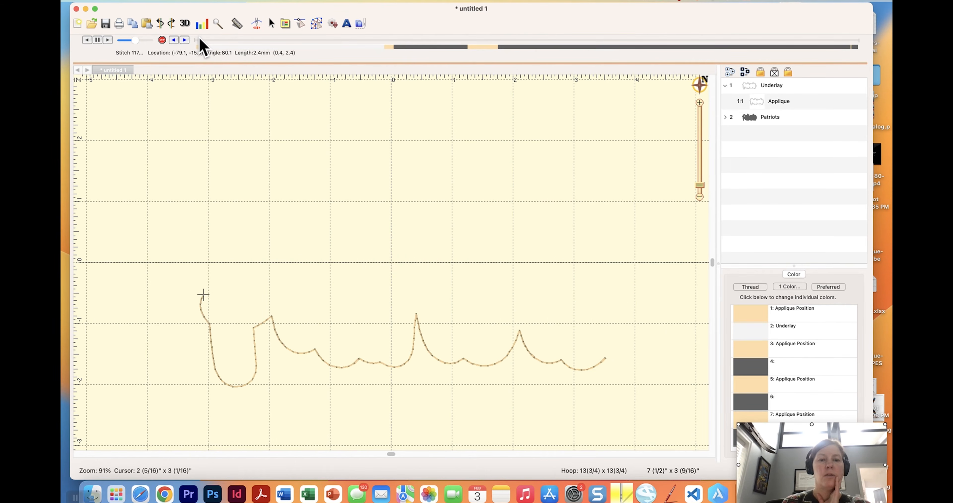
drag(207, 40, 222, 41)
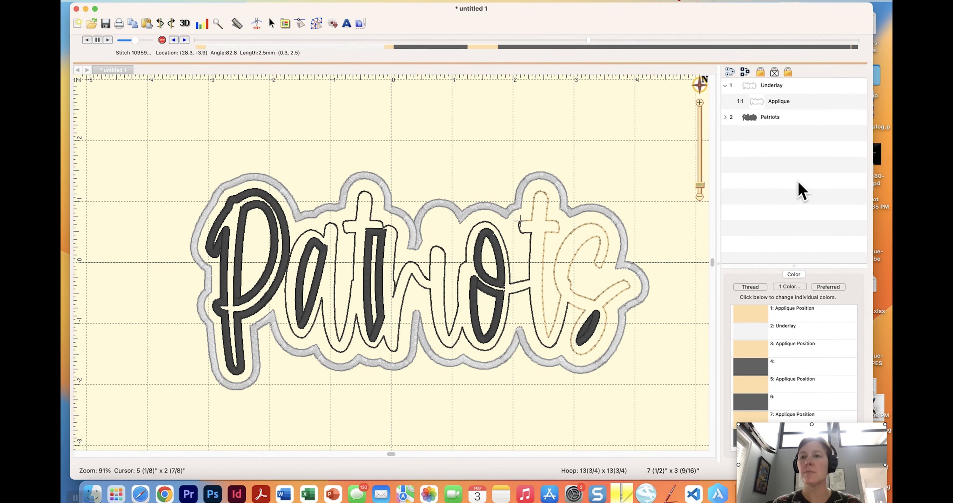
Examine the applique objects contained in the Underlay and Patriots groups.
click(750, 91)
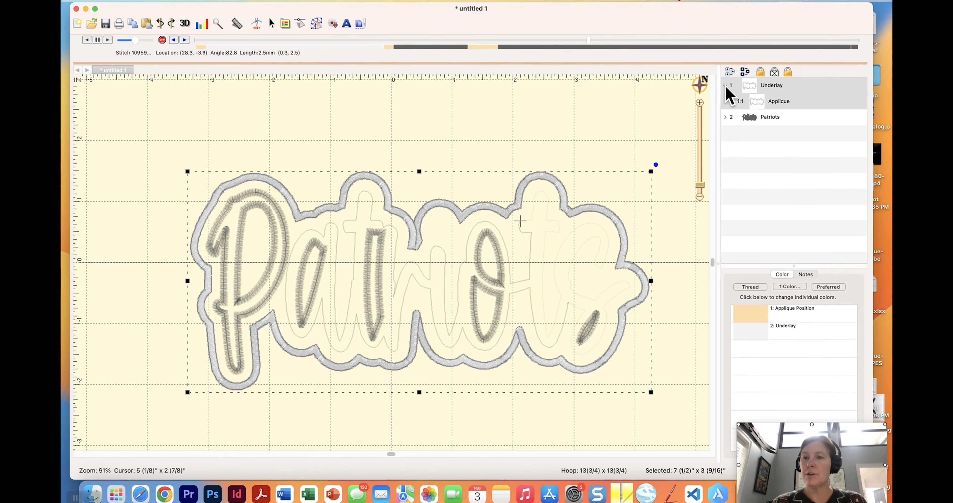
click(725, 87)
click(723, 85)
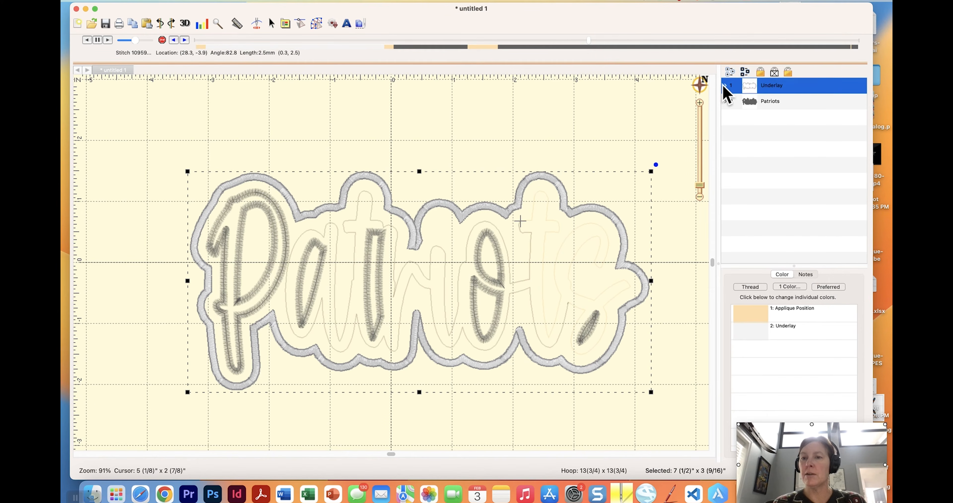
click(725, 85)
click(763, 101)
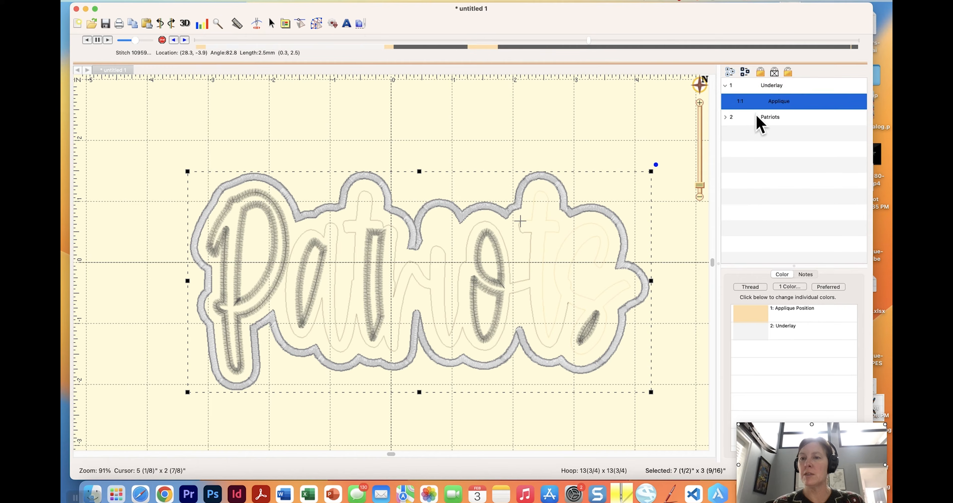
click(753, 117)
click(725, 117)
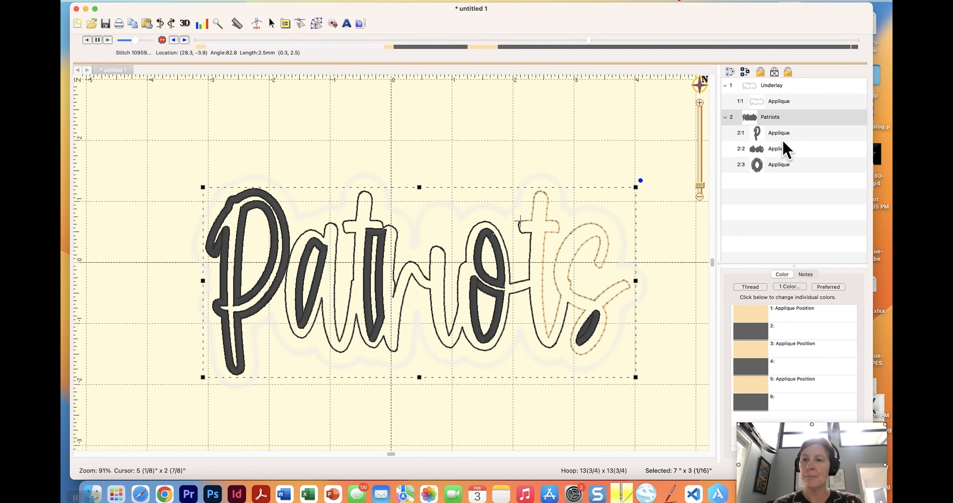
Enable the Material option for the underlay applique and collapse the Underlay group.
click(776, 103)
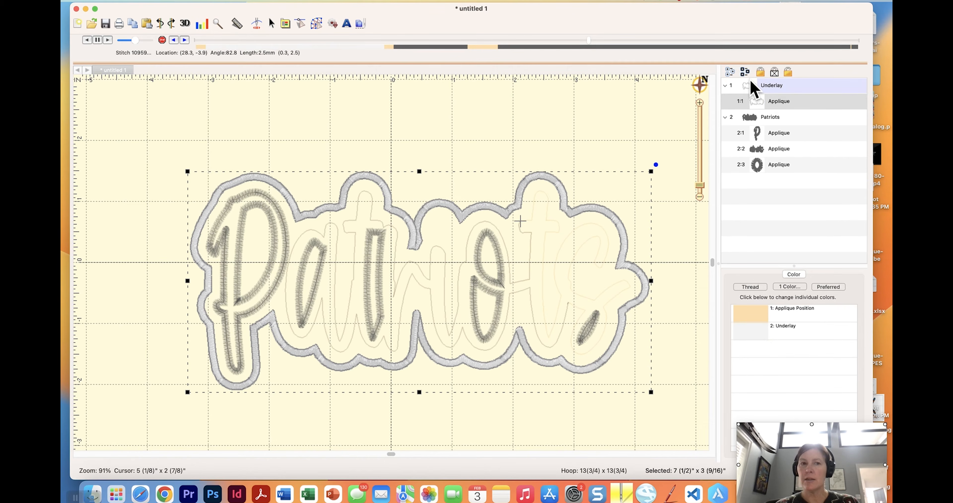
click(316, 23)
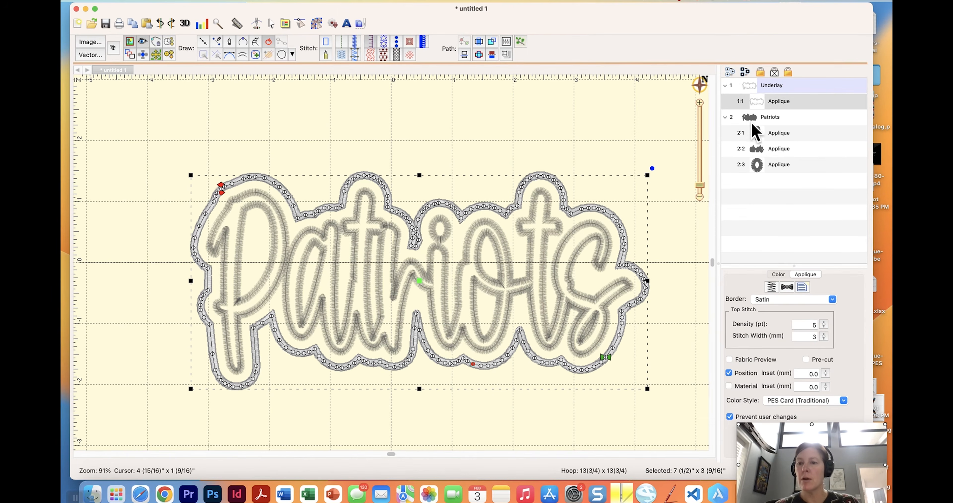
click(737, 386)
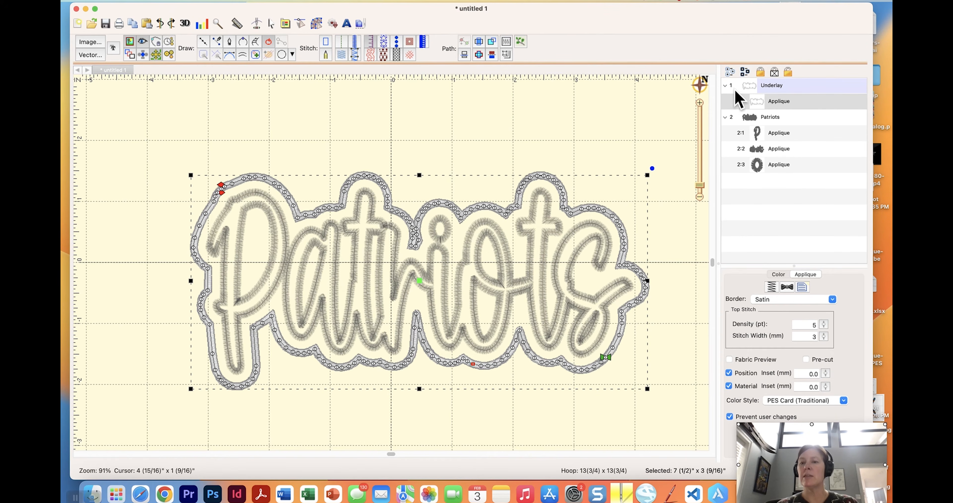
click(727, 86)
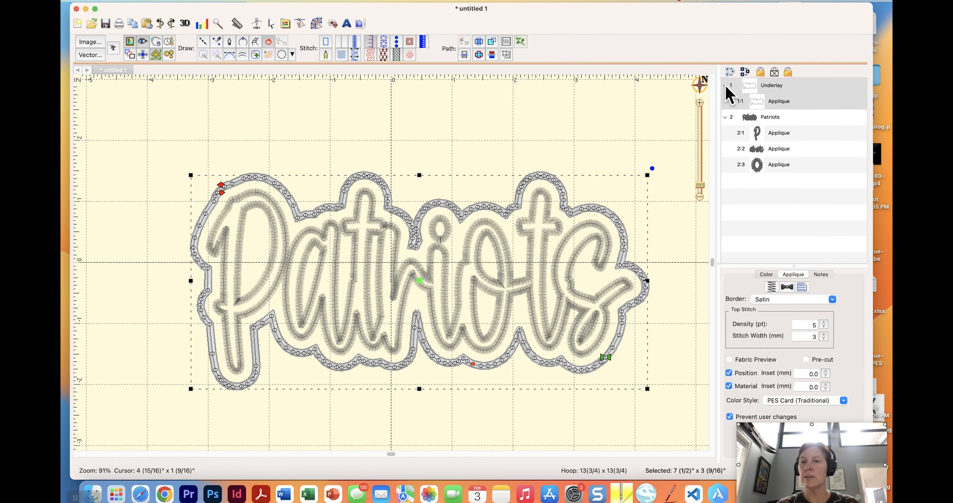
click(725, 86)
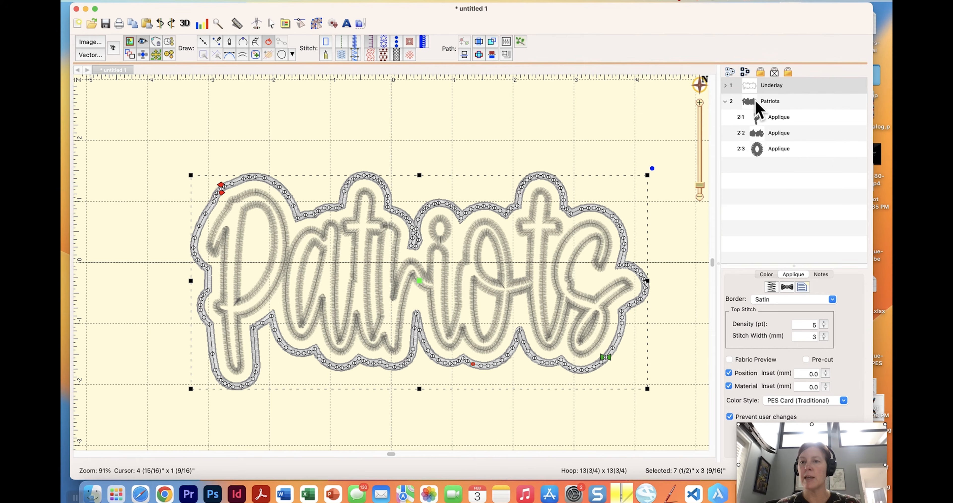
Change the underlay applique's position thread color to Madeira Thread Chest 1020 Dark Peach.
click(726, 85)
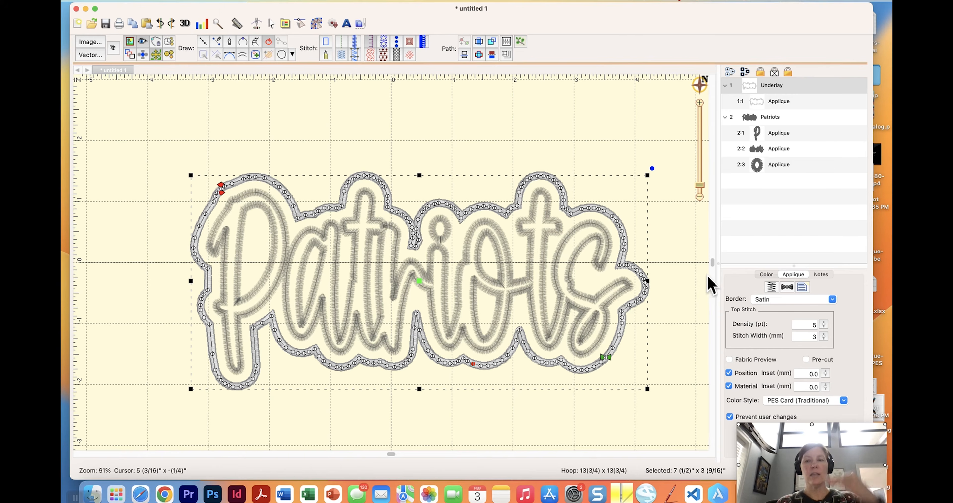
click(759, 107)
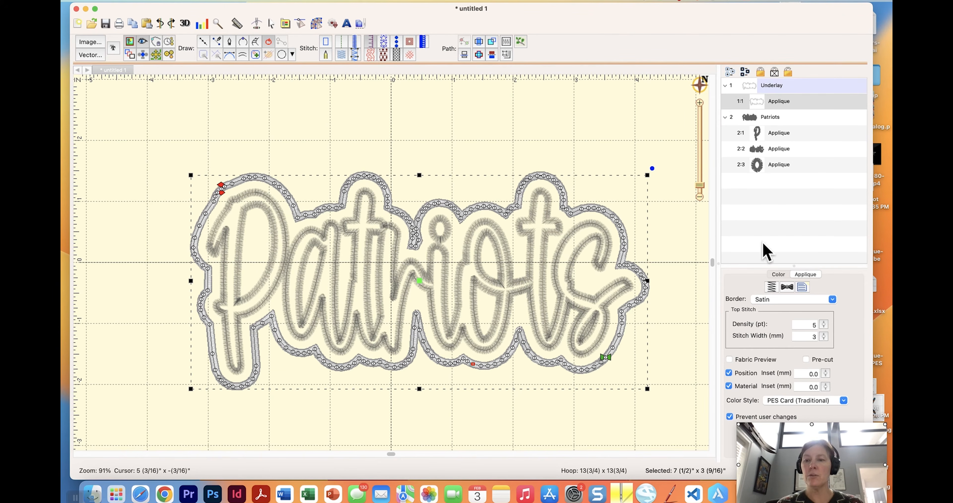
click(778, 275)
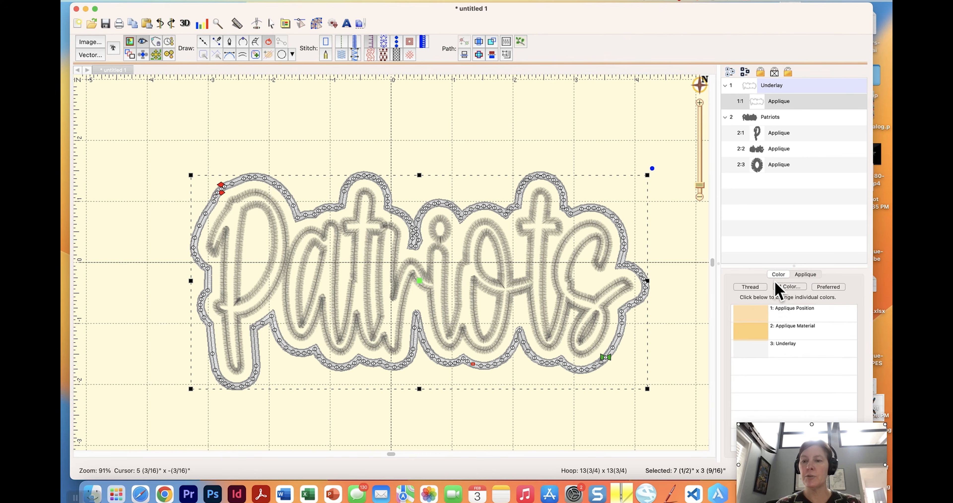
click(752, 318)
click(241, 239)
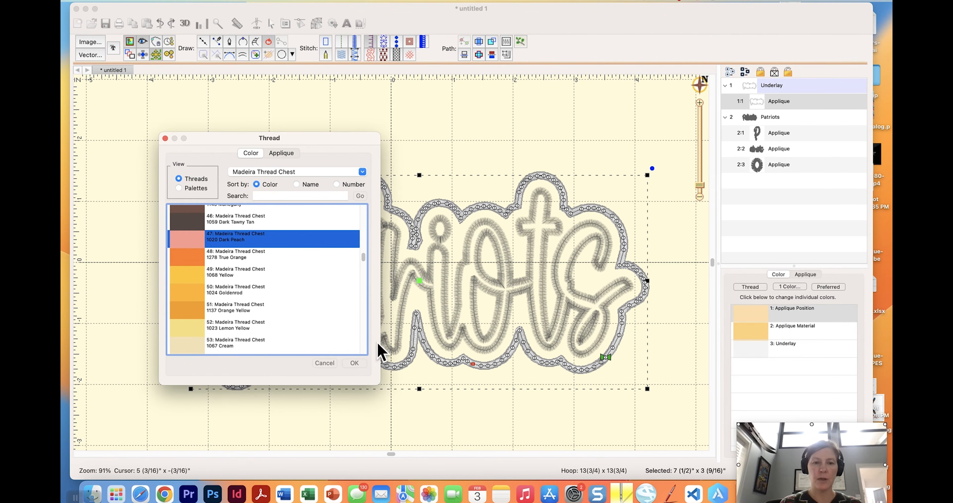
click(354, 362)
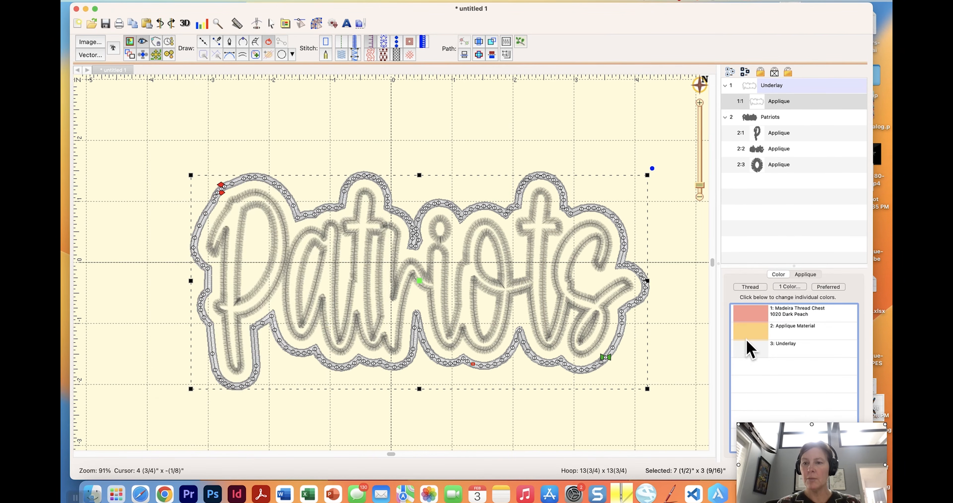
Change the underlay applique's material thread color to Madeira Thread Chest 1174 Medium Maple, and collapse the Patriots and Underlay groups.
click(751, 331)
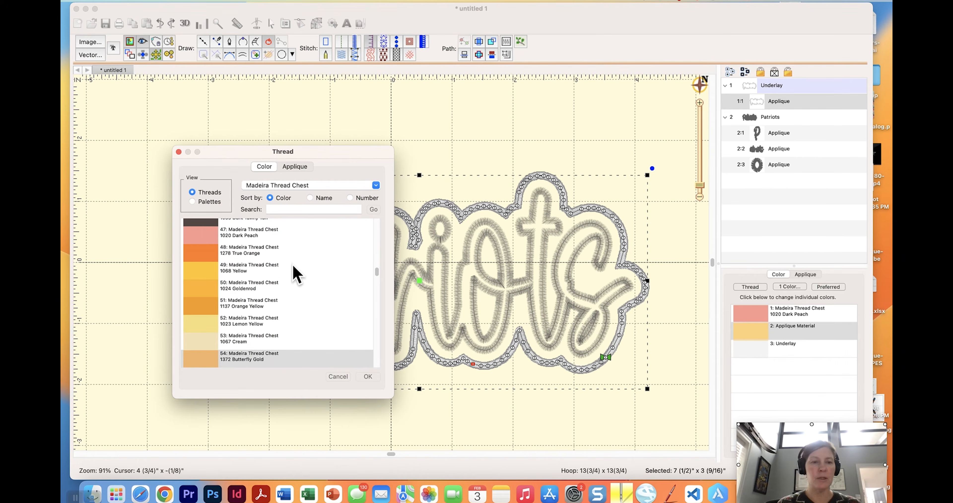
scroll(292, 272, up, 5)
click(199, 226)
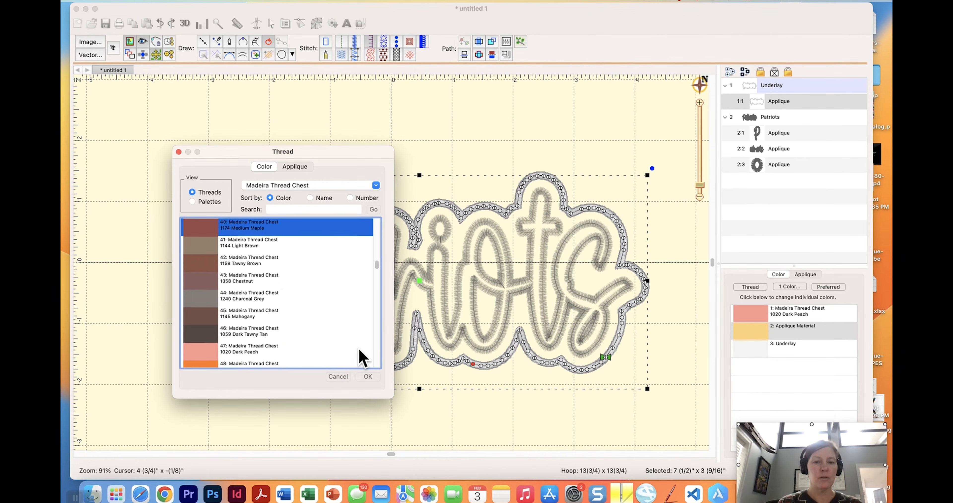
key(Return)
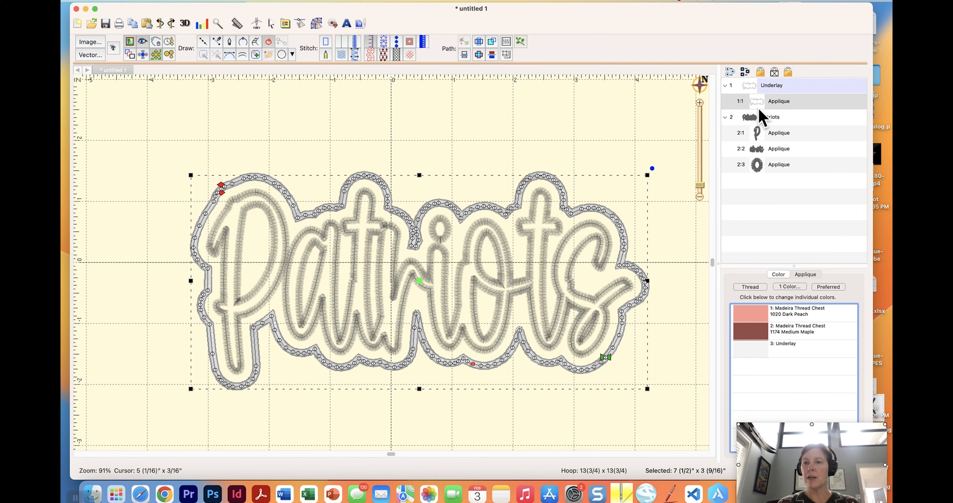
click(724, 116)
click(725, 85)
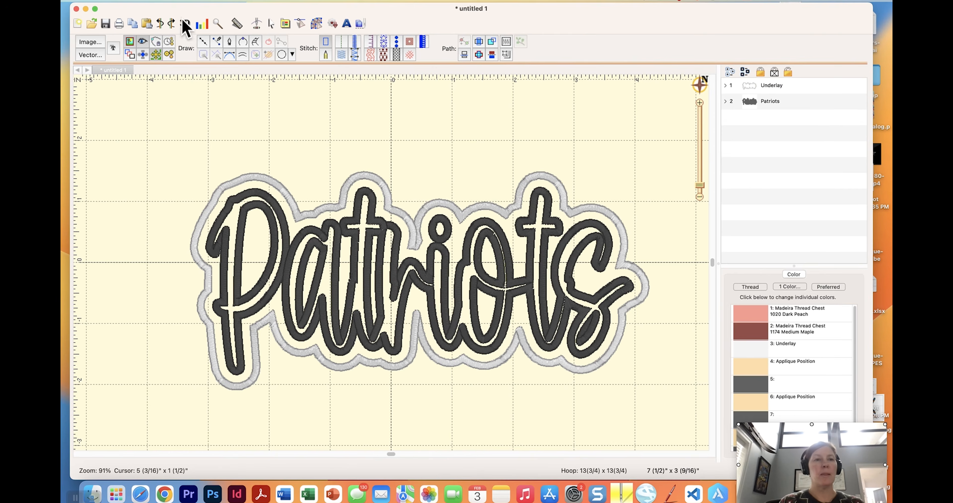
Save the design to the Desktop as a PES file named patriots.
click(144, 2)
click(143, 61)
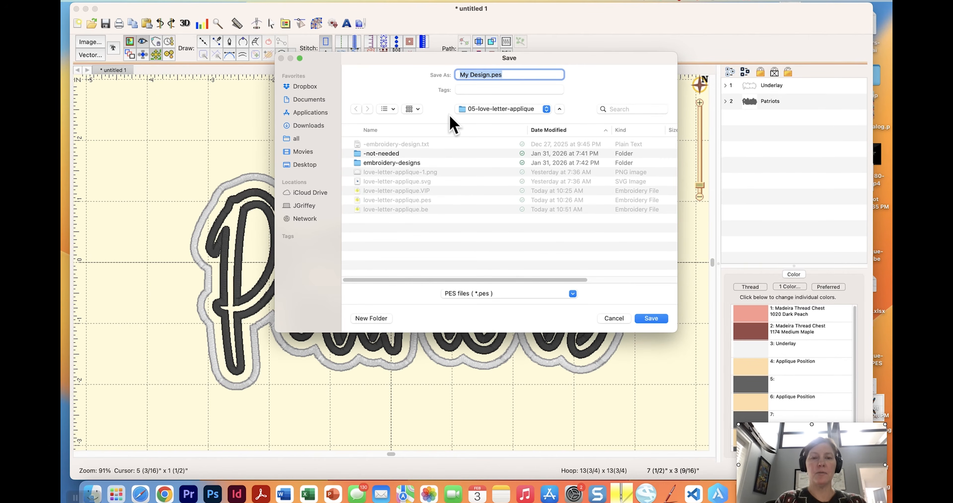
click(307, 164)
text(patrio)
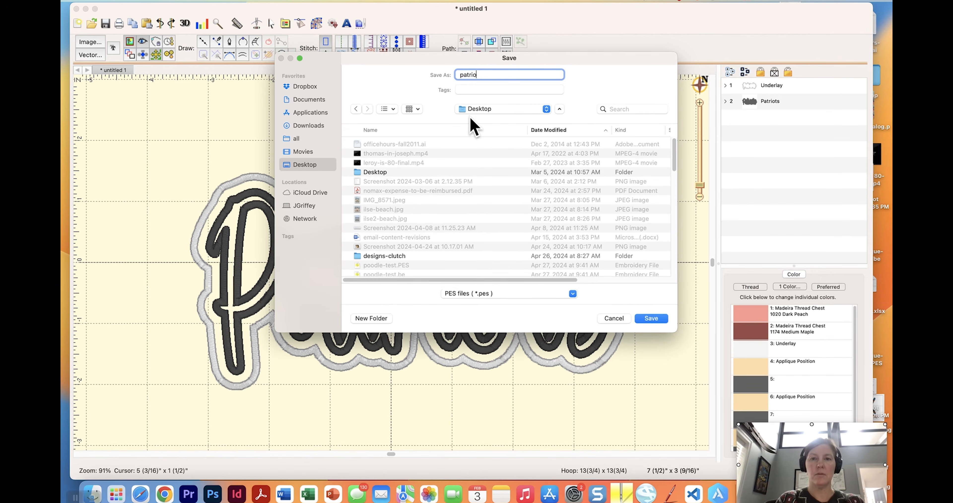
text(ts)
key(Return)
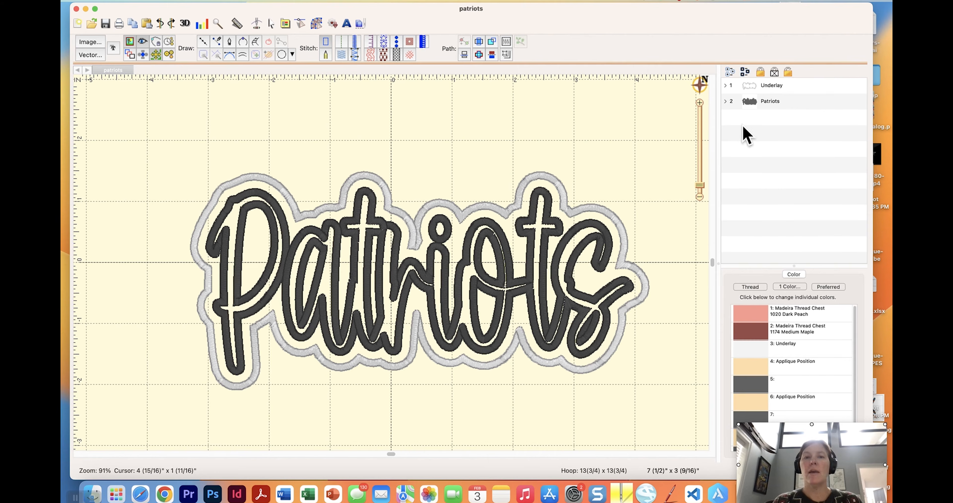
Color sort the design with the Position force-applique option enabled, and open the result in a new view.
click(188, 1)
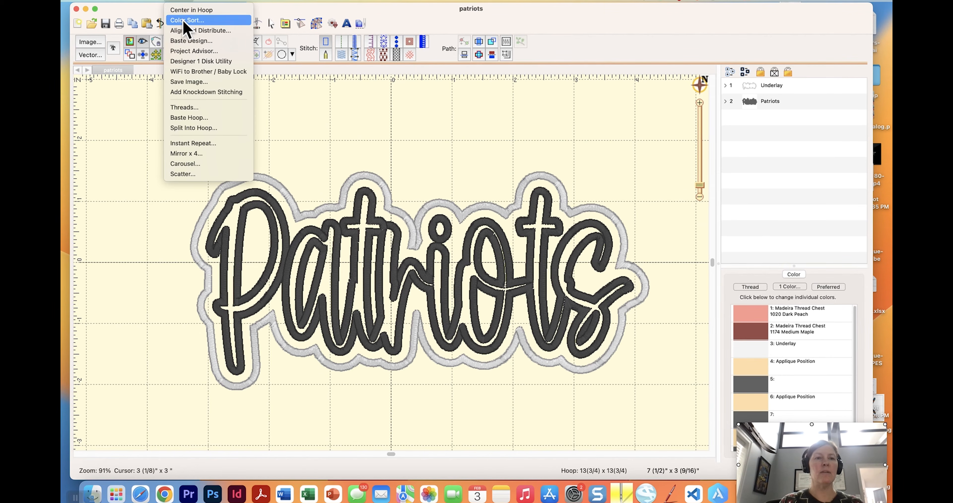
click(185, 20)
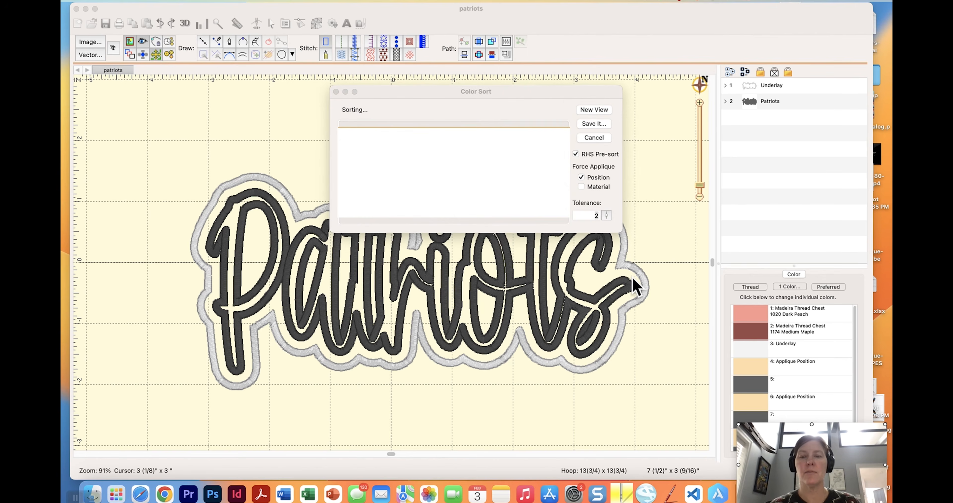
click(596, 110)
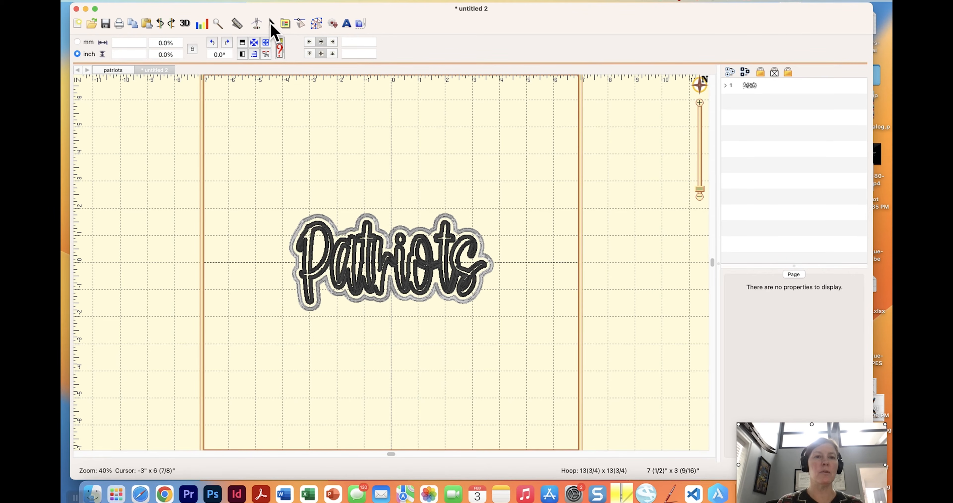
Simulate the color-sorted design from the first outline through the underlay to the lettering position stitches.
click(256, 24)
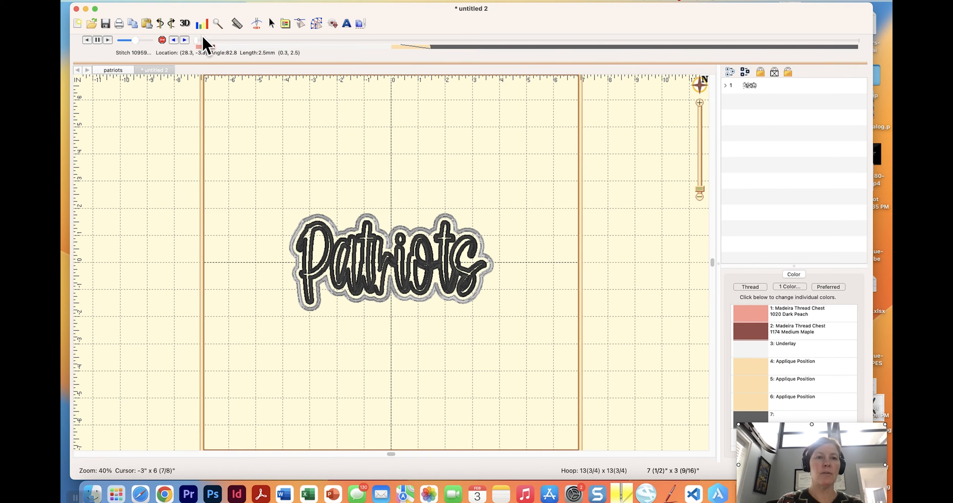
drag(198, 39, 206, 40)
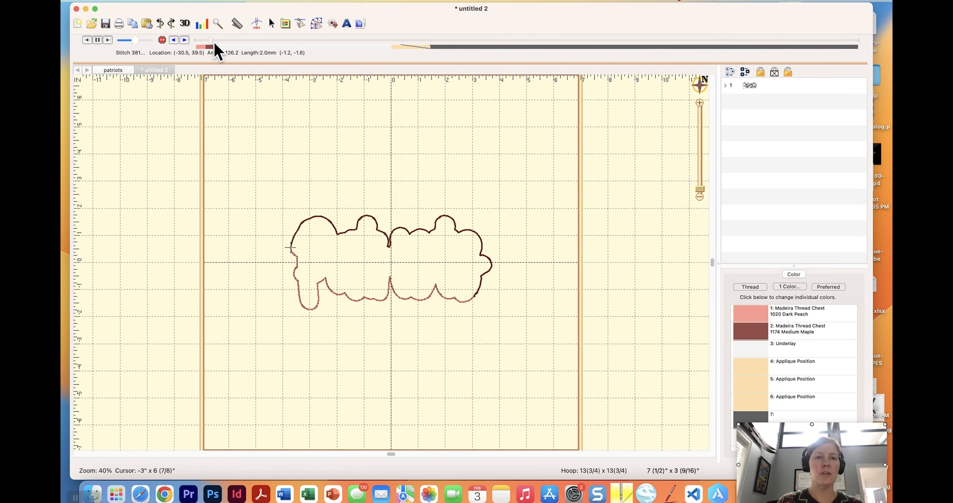
mouse_move(214, 41)
mouse_down()
mouse_move(457, 50)
mouse_move(393, 47)
mouse_move(407, 46)
mouse_up()
Expand the color-sorted group and examine the three Applique Position objects and the final lettering border object.
click(725, 86)
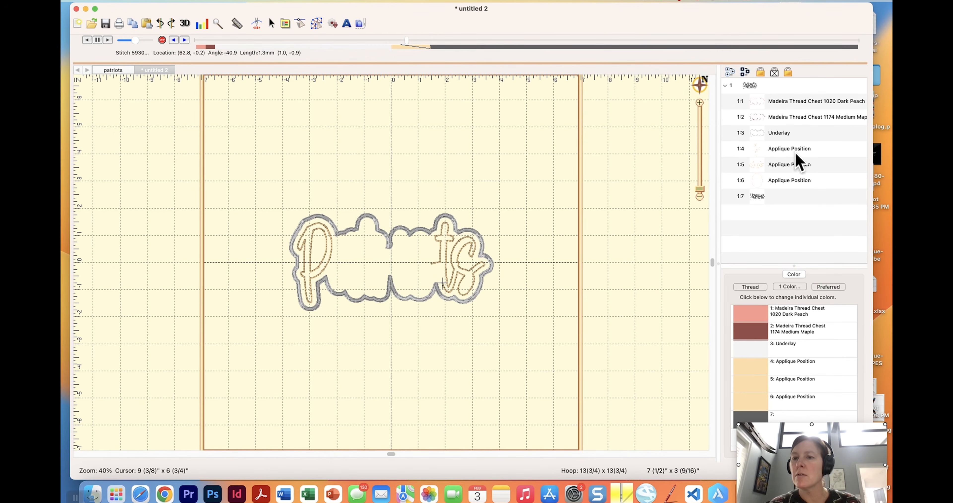
click(771, 149)
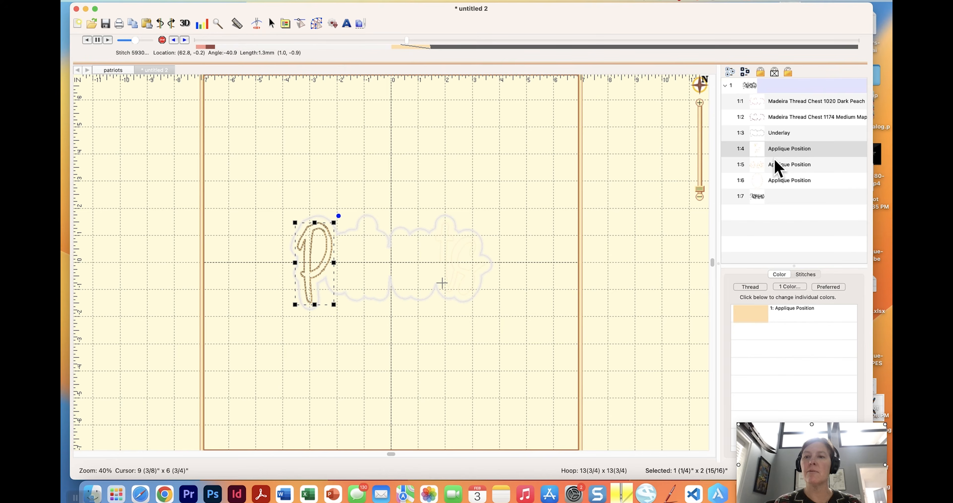
click(773, 162)
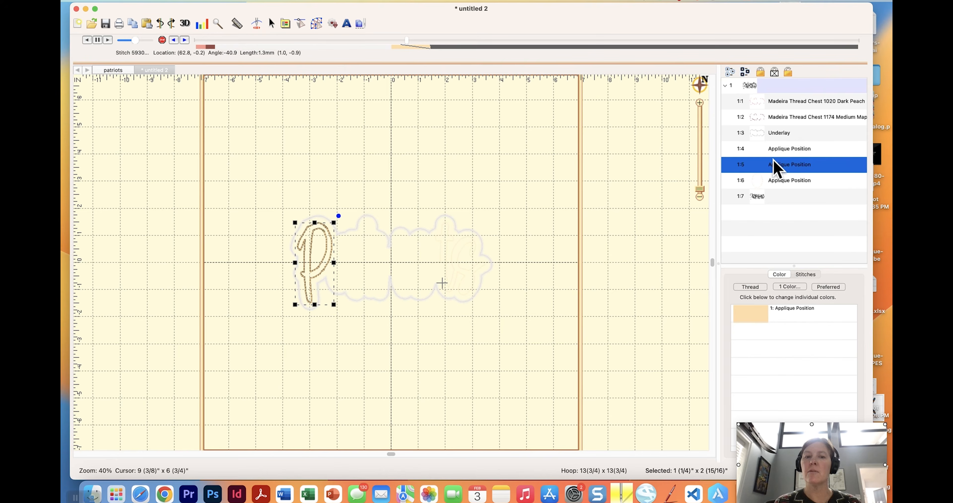
click(775, 184)
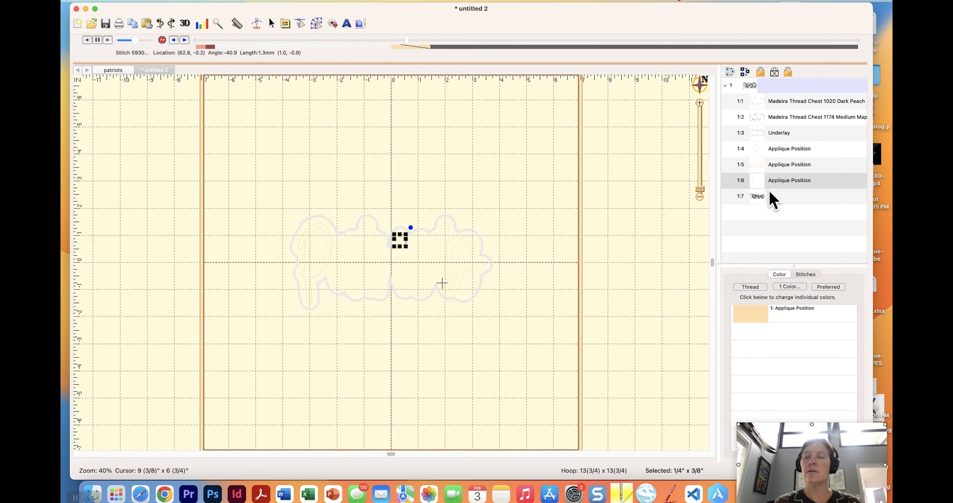
click(760, 197)
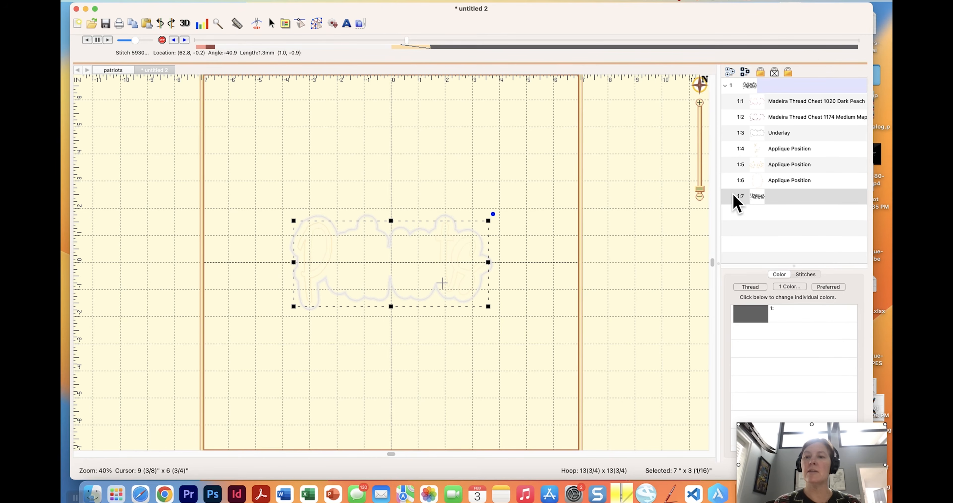
Replay the color-sorted stitch-out from the background outlines to the lettering borders, and inspect the P's position stitching.
drag(407, 39, 347, 42)
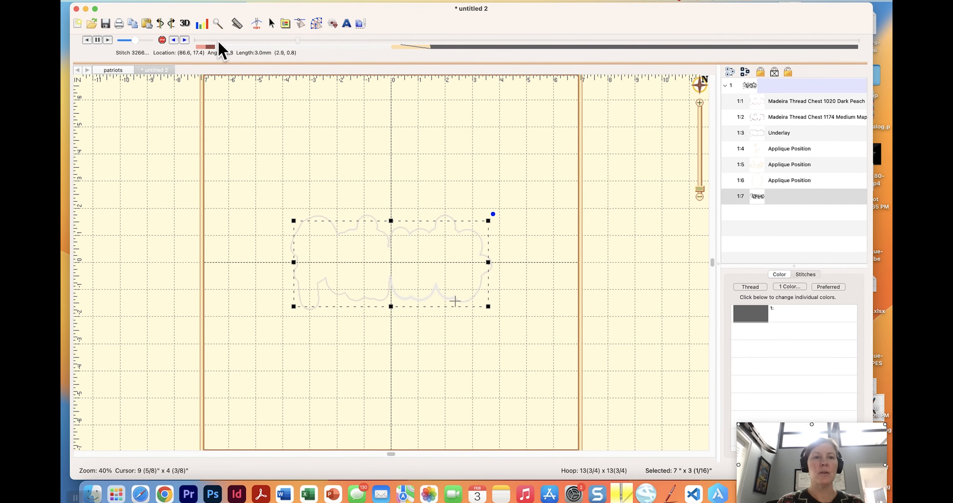
drag(192, 46, 200, 51)
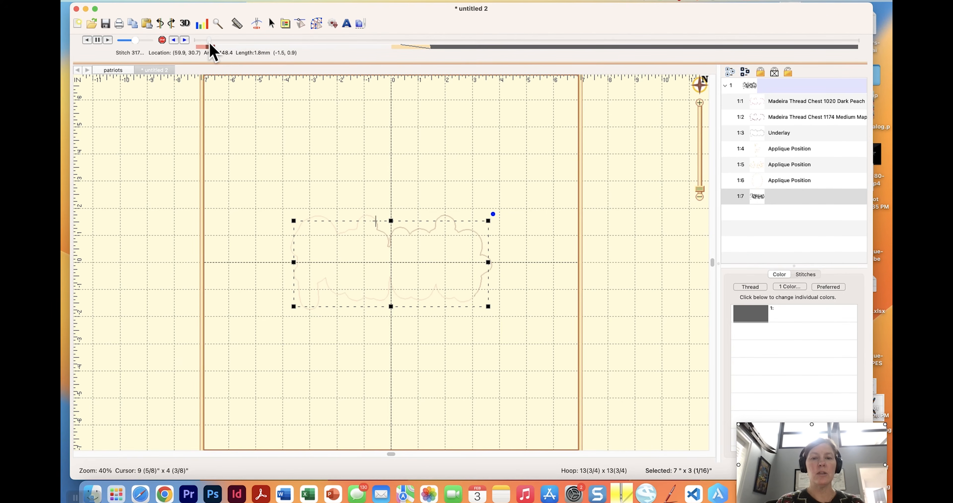
drag(219, 53, 221, 54)
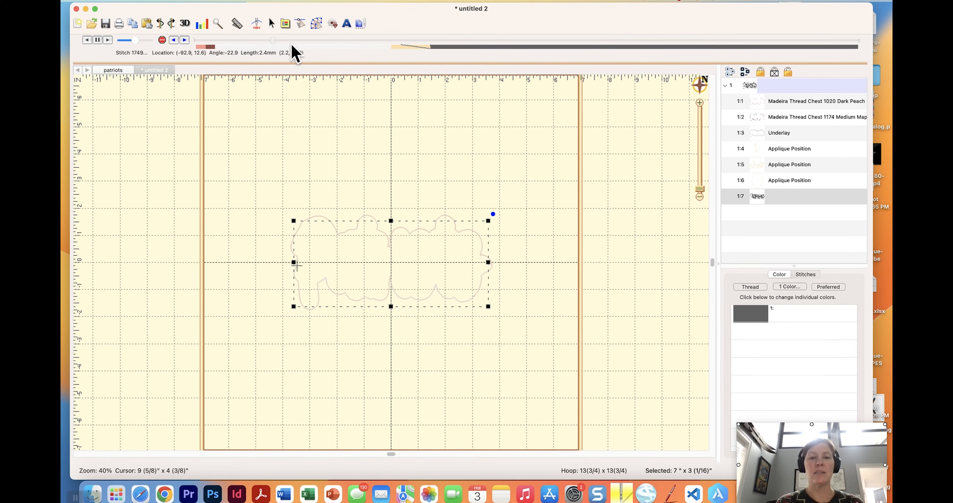
drag(318, 52, 396, 48)
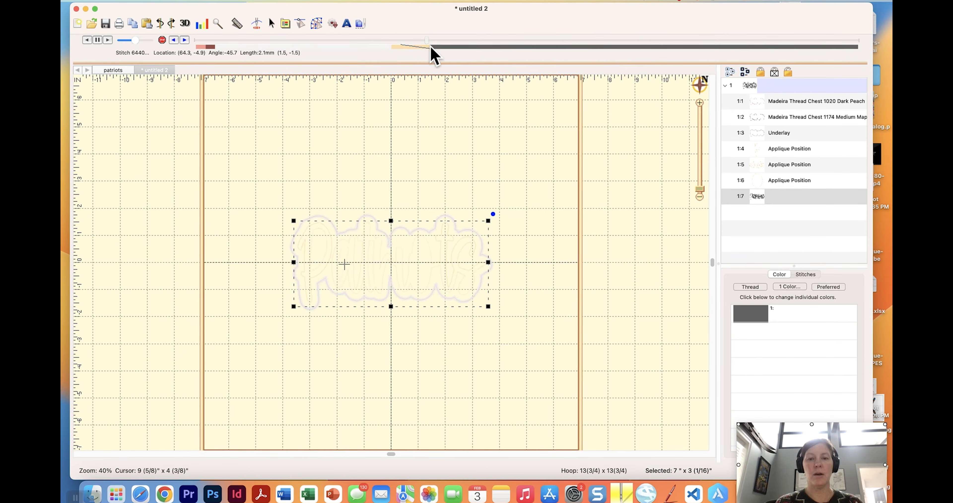
drag(431, 48, 757, 69)
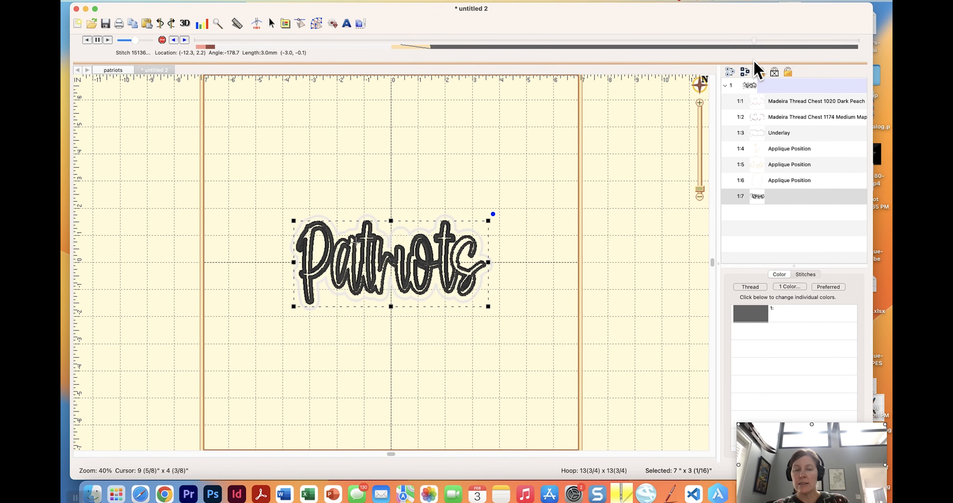
click(761, 152)
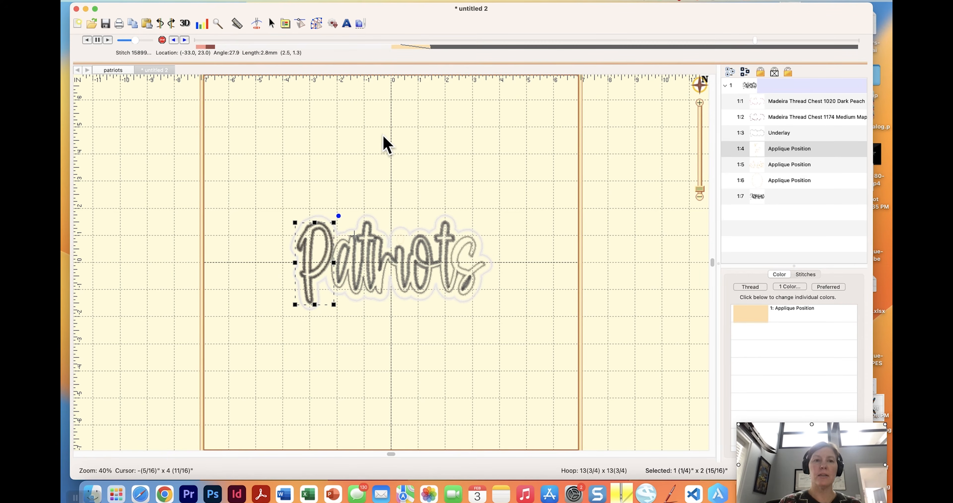
Close the color-sorted untitled 2 design without saving and return to the patriots design.
click(118, 71)
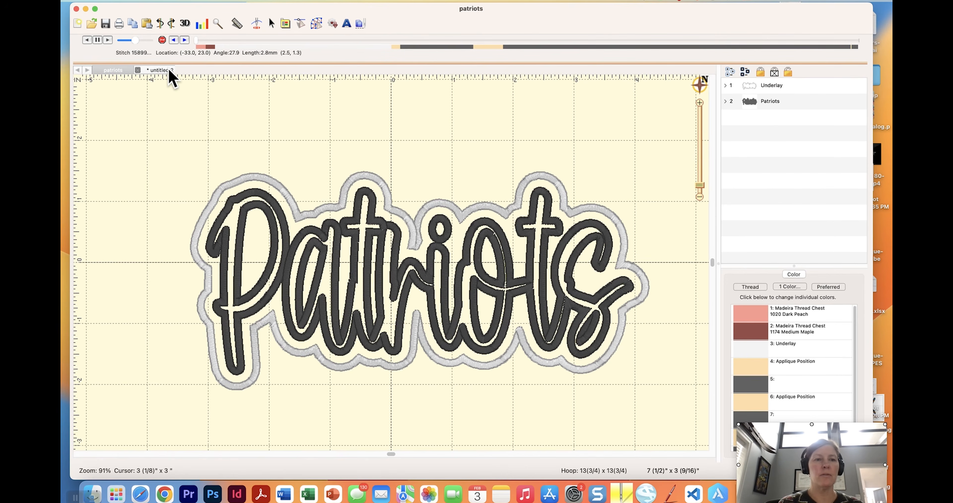
click(137, 70)
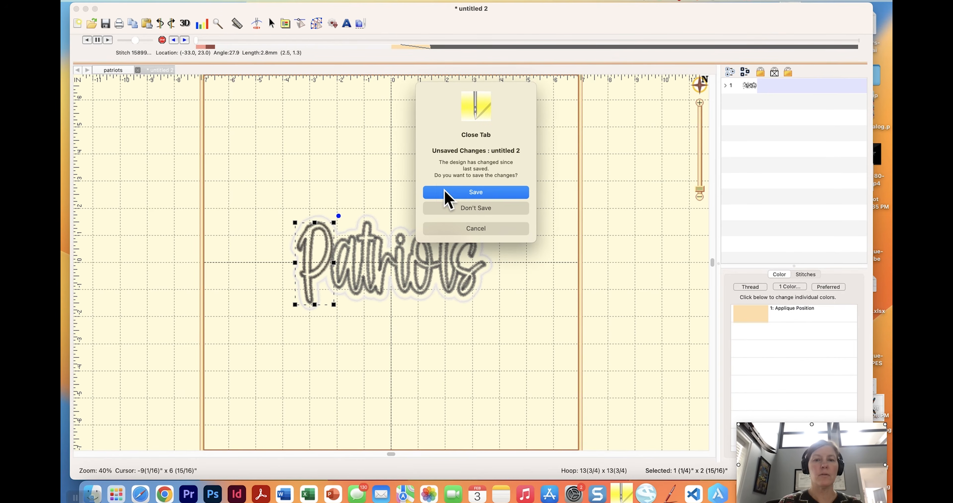
click(469, 213)
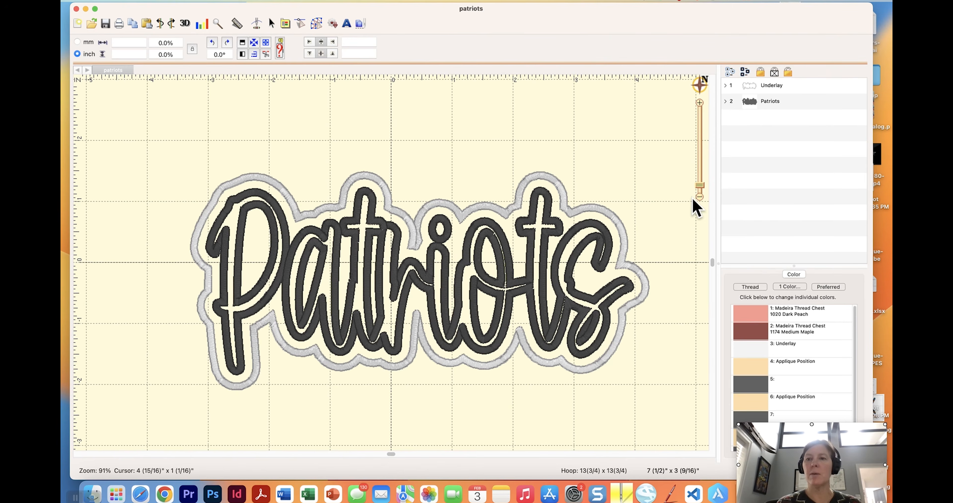
Turn on the Material stitch for all three applique objects in the Patriots lettering.
click(751, 102)
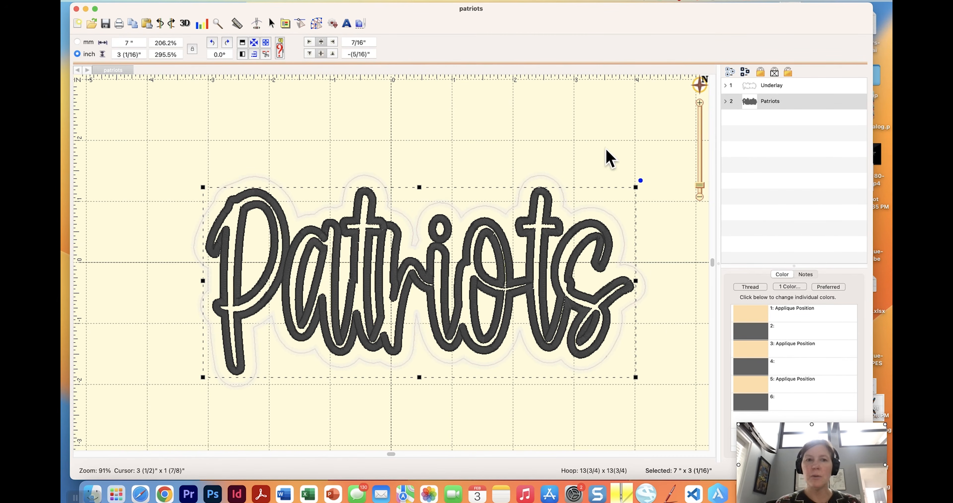
click(316, 24)
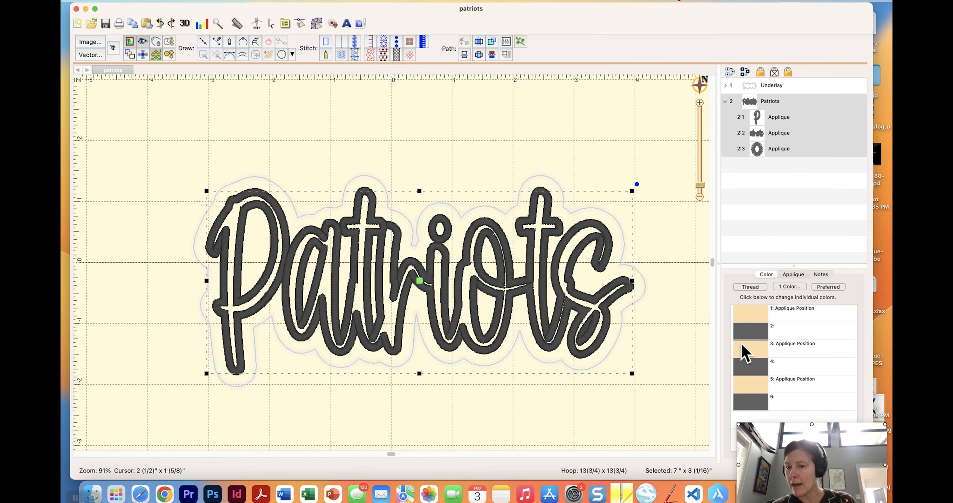
click(763, 132)
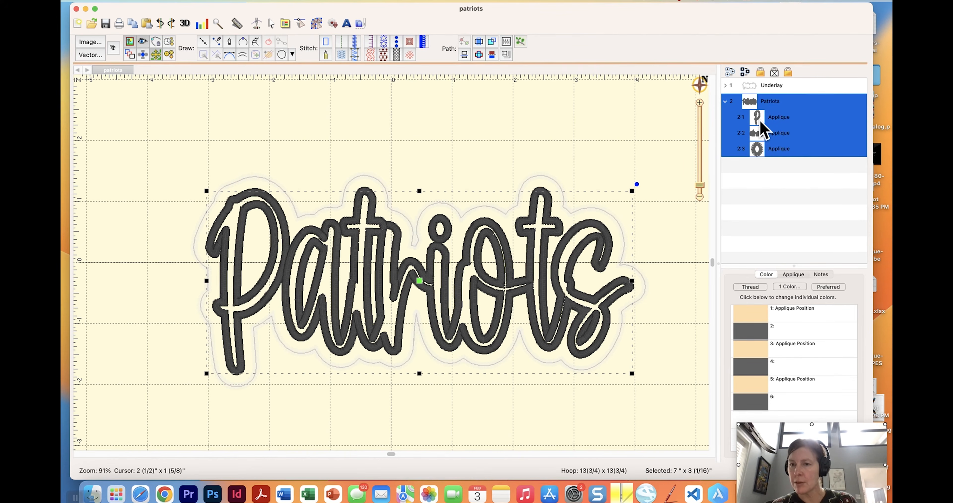
click(761, 120)
shift+click(759, 149)
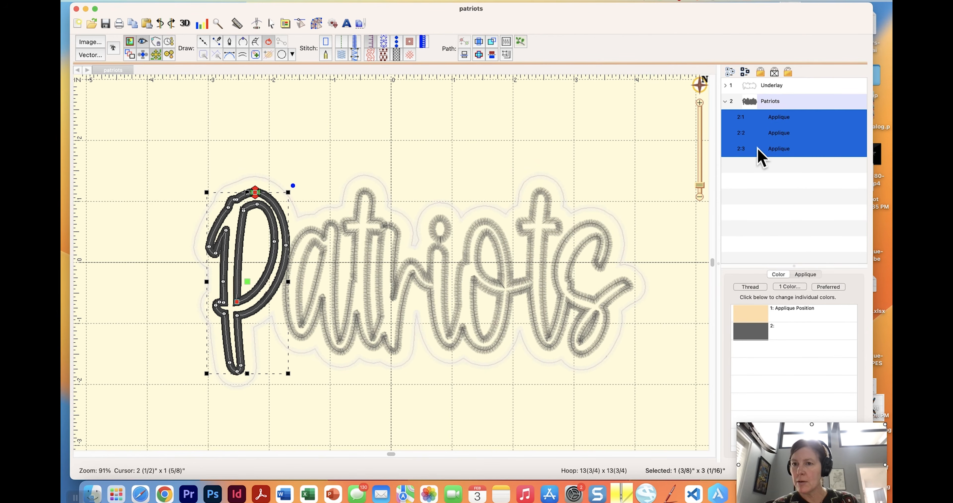
click(806, 275)
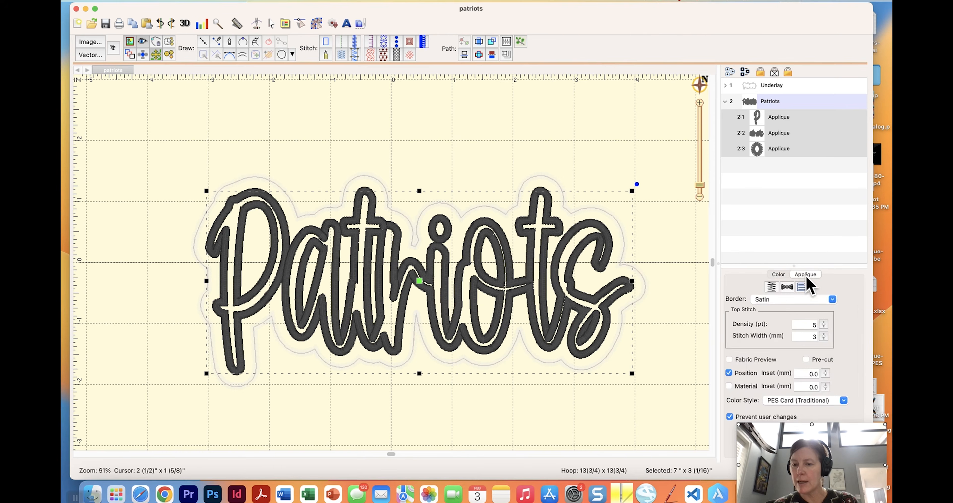
click(728, 385)
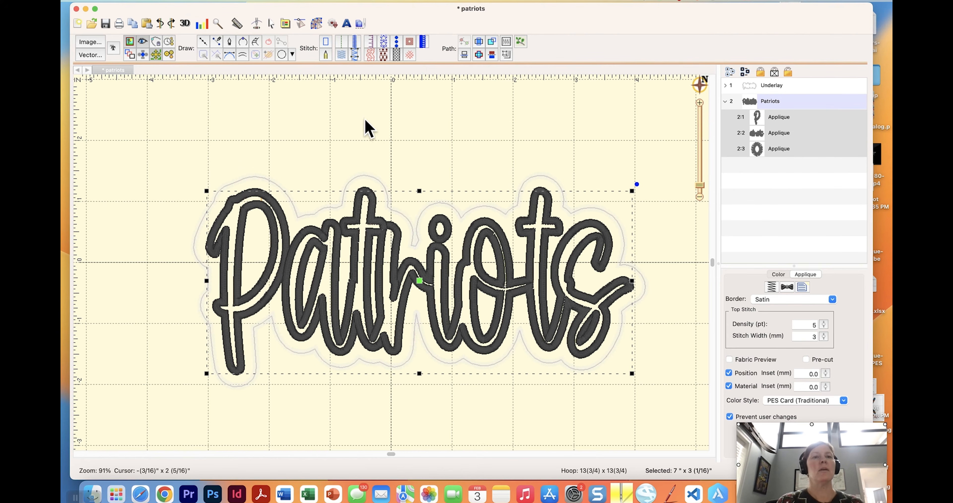
click(365, 127)
Color-sort the patriots design with the RHS pre-sort and forced applique position into a new view.
click(211, 3)
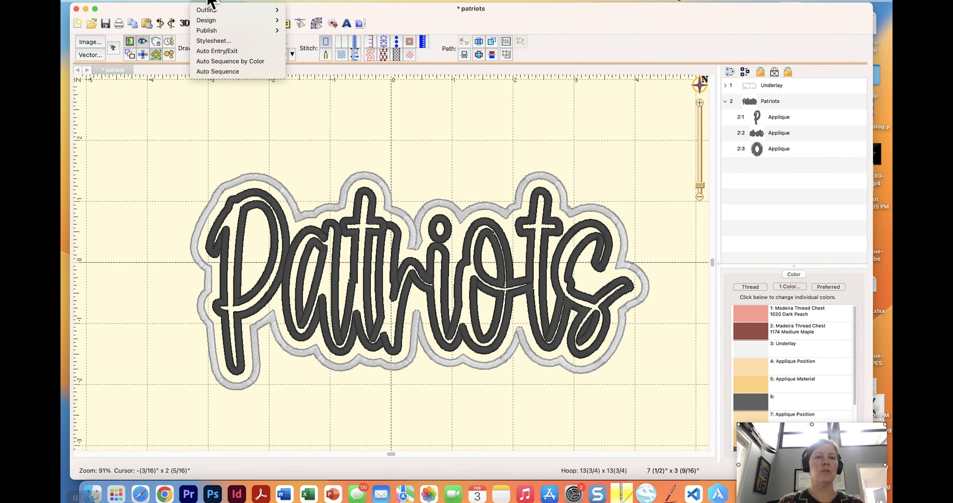
mouse_move(192, 4)
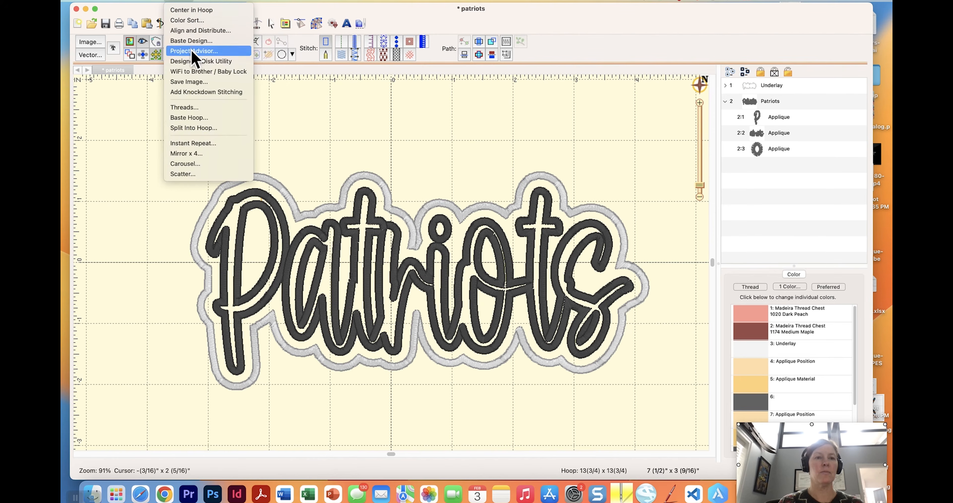
click(194, 20)
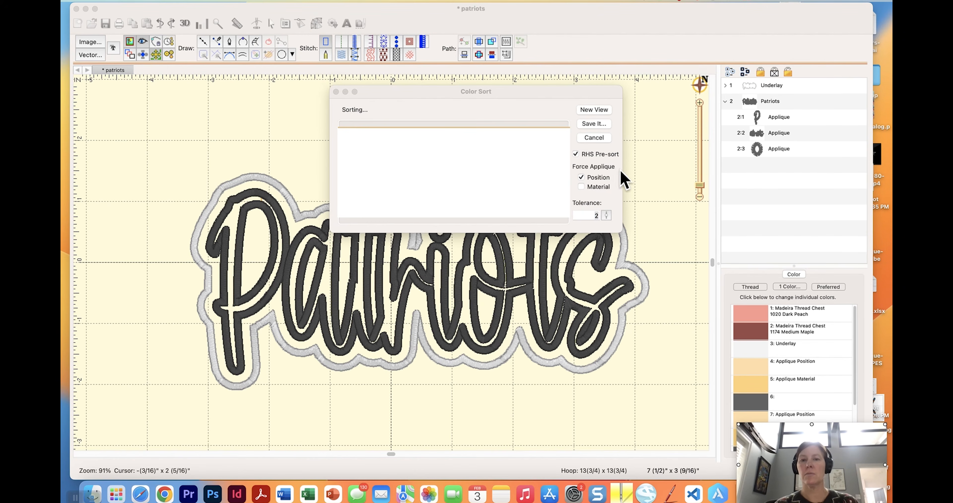
click(593, 110)
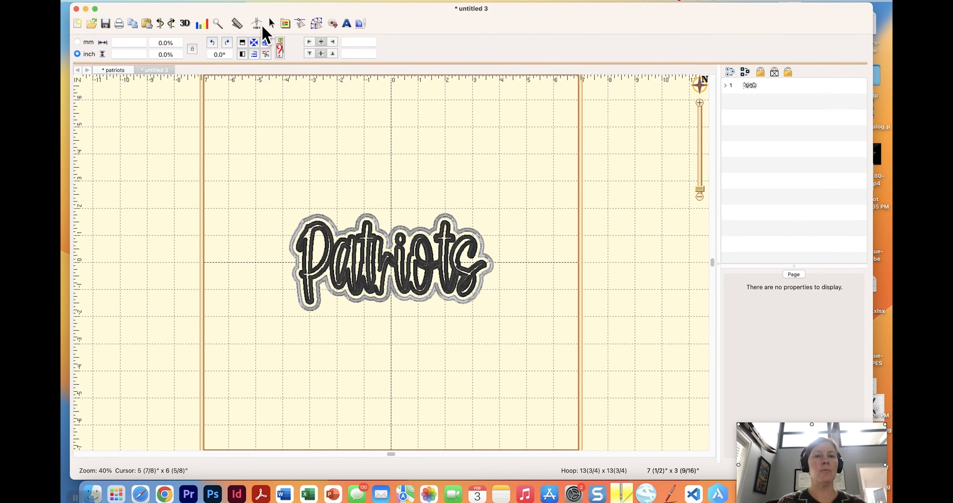
Simulate the newly color-sorted design and scrub through its stitch-out to check the sewing order.
click(258, 24)
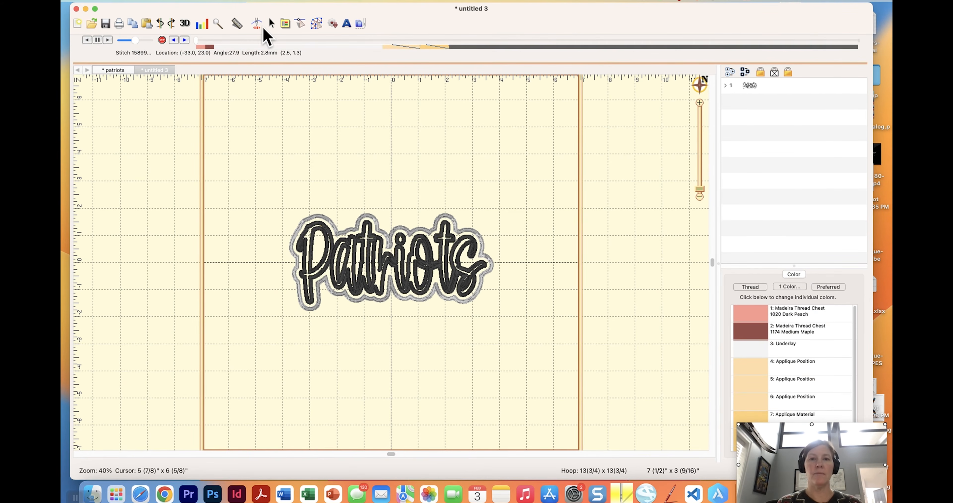
click(399, 41)
drag(399, 40, 266, 40)
click(173, 39)
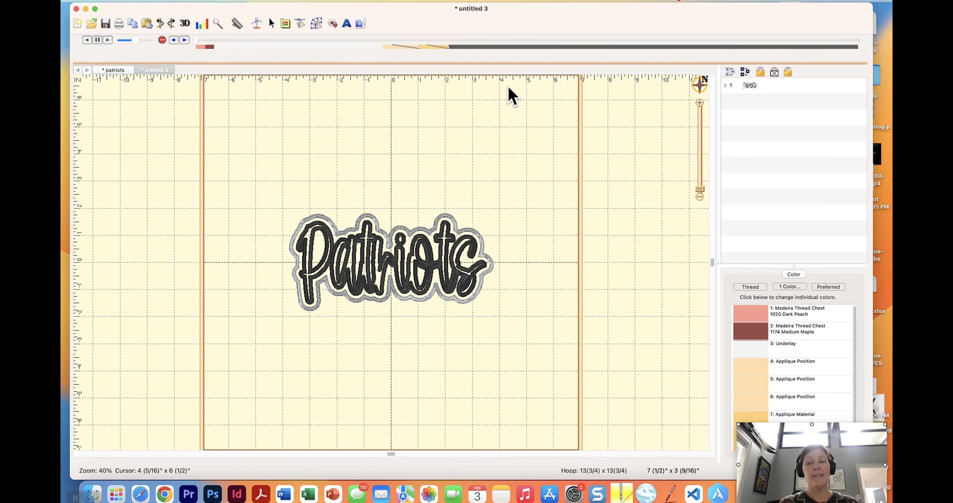